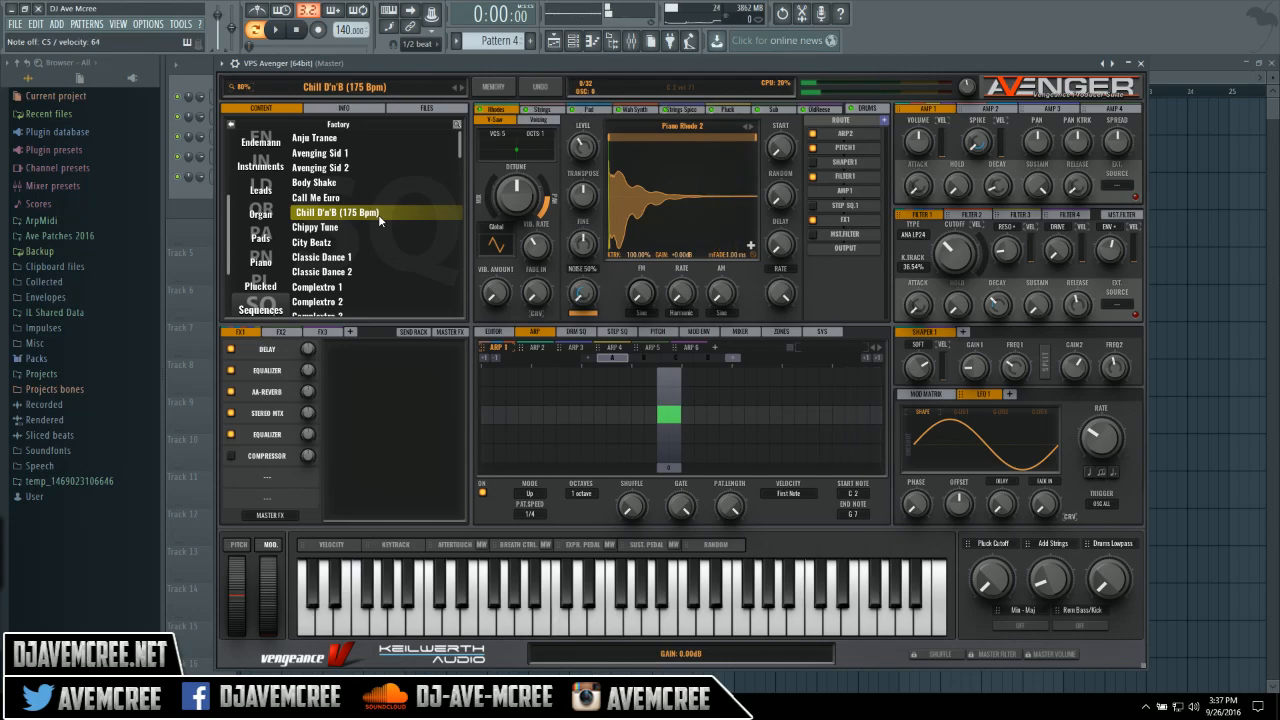
Step: Load the factory preset Avenging Sid 1, and initialize all synth settings to get a blank patch
left_click(352, 158)
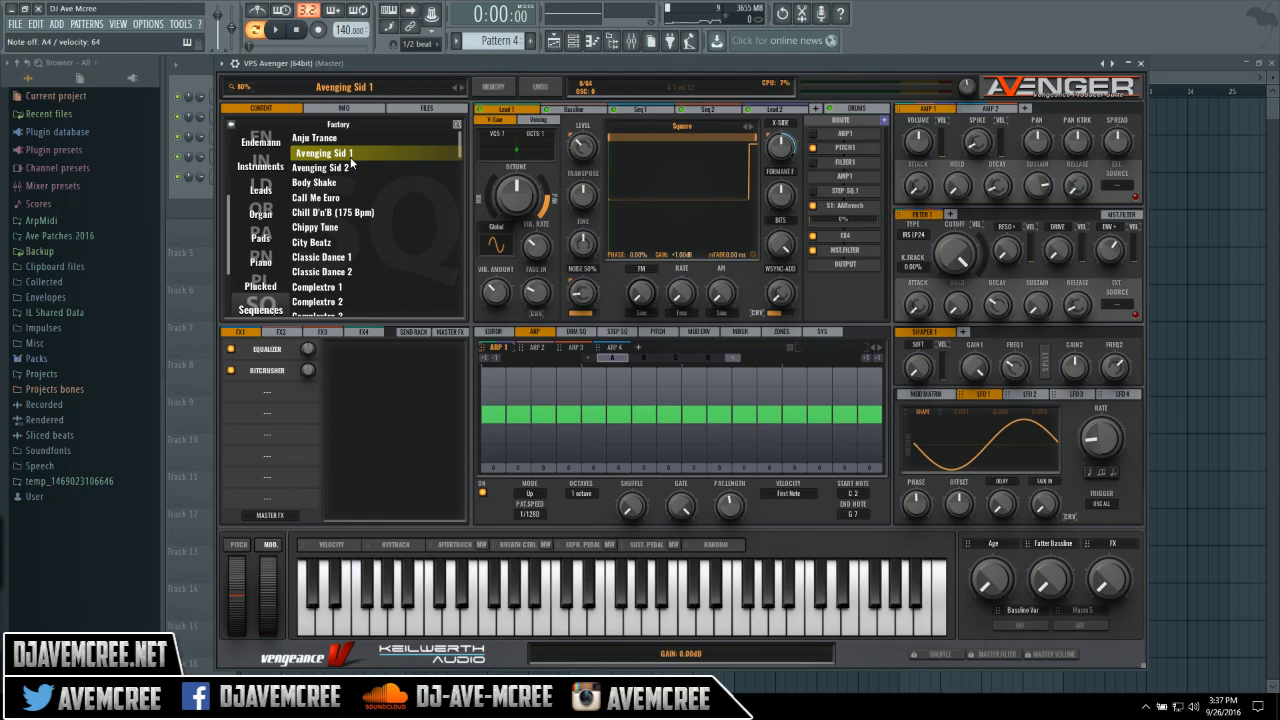
left_click(489, 85)
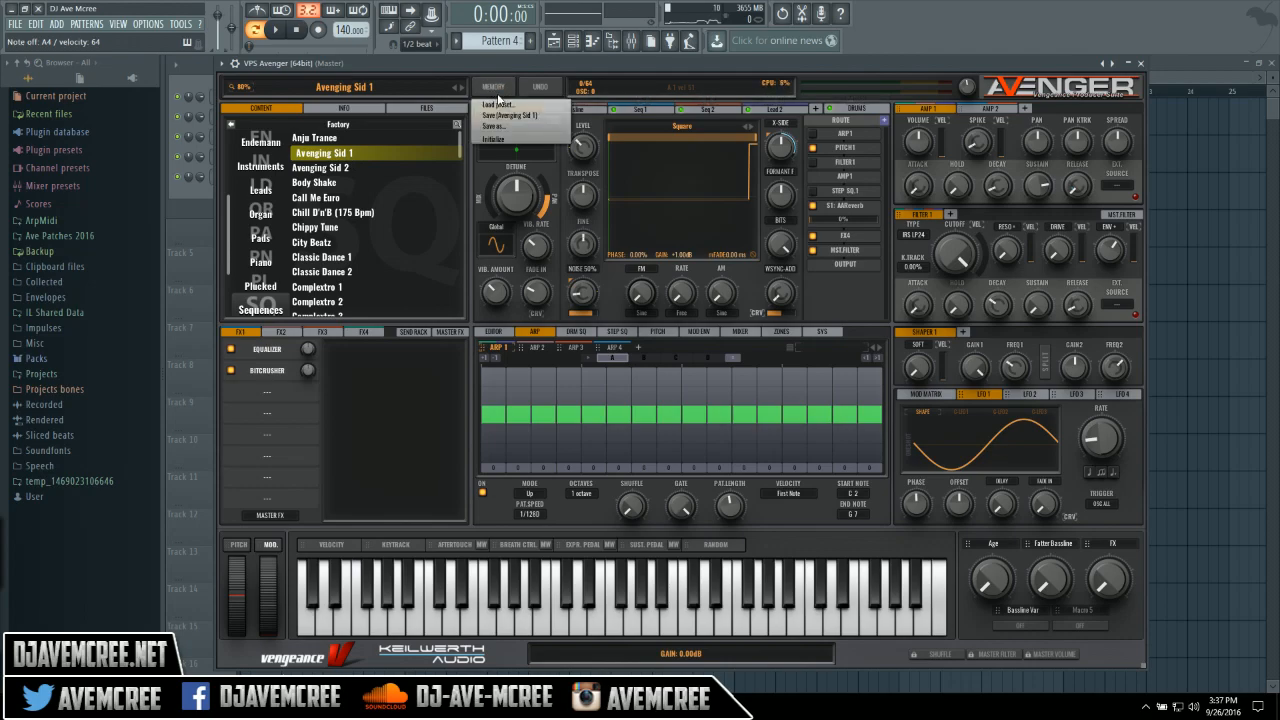
left_click(504, 139)
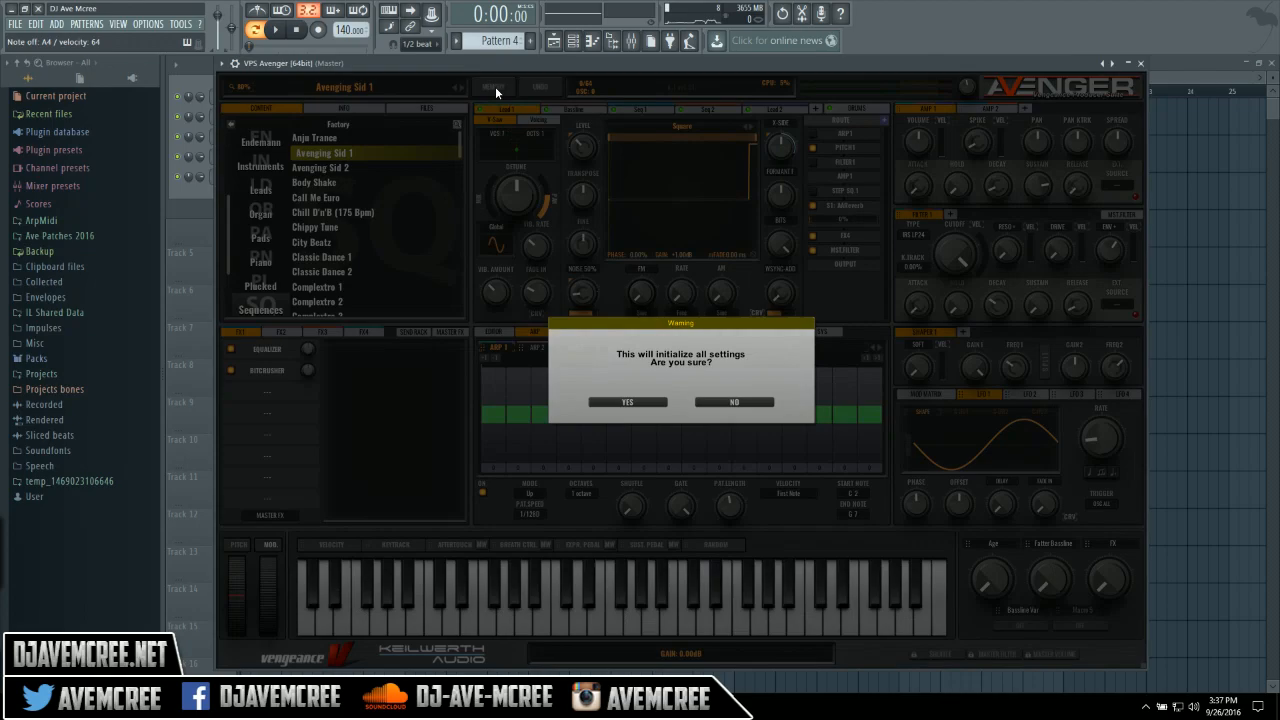
left_click(628, 402)
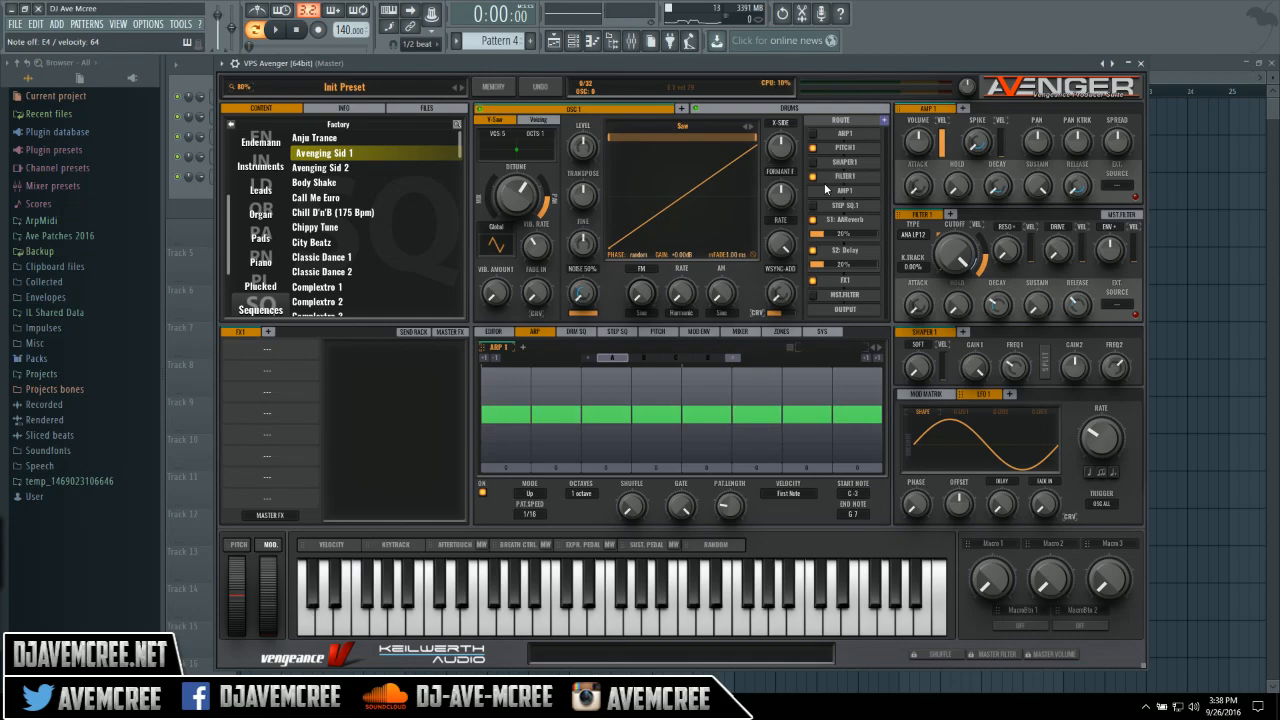
Step: Add six more oscillators to the initialized patch, up to OSC 7
left_click(683, 110)
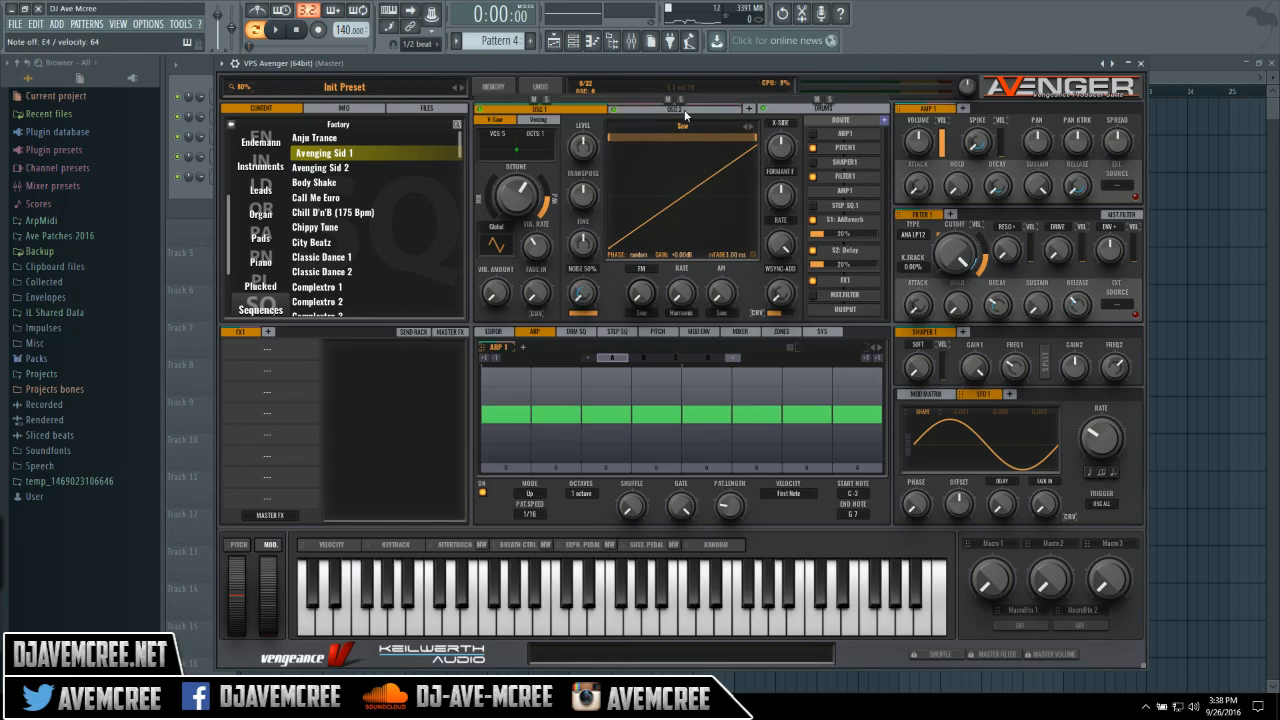
left_click(746, 110)
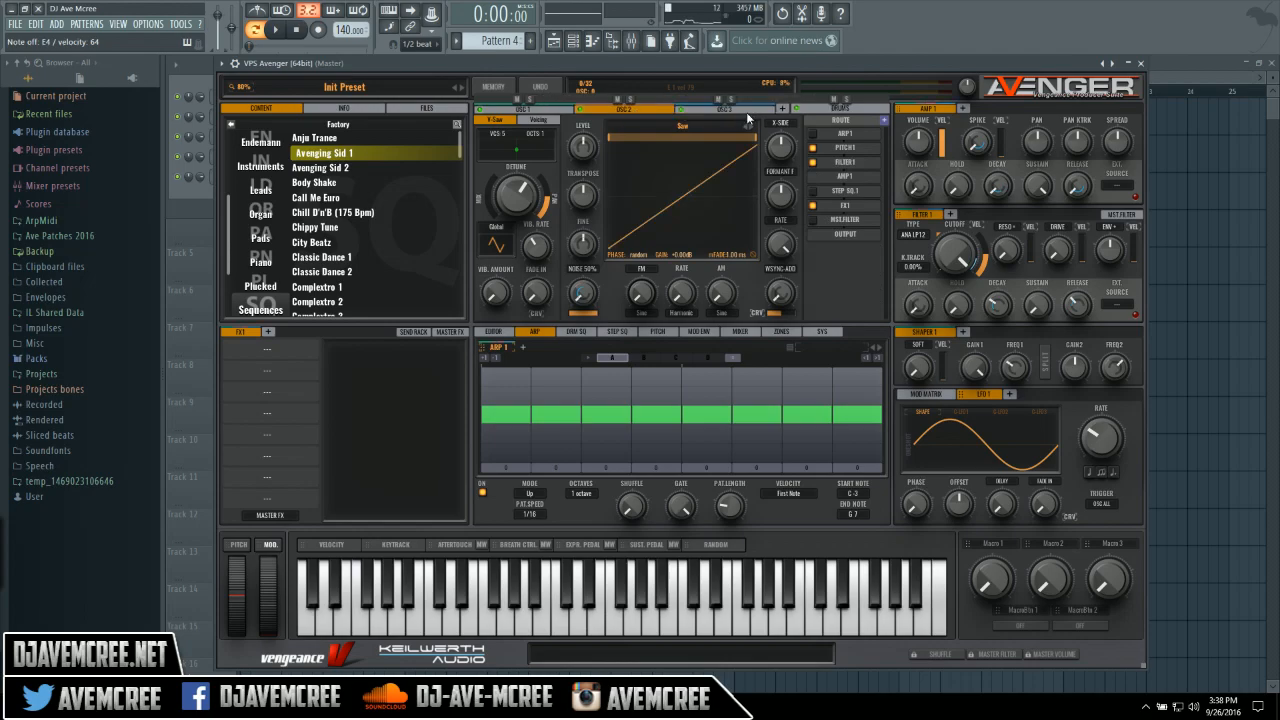
left_click(783, 110)
left_click(800, 110)
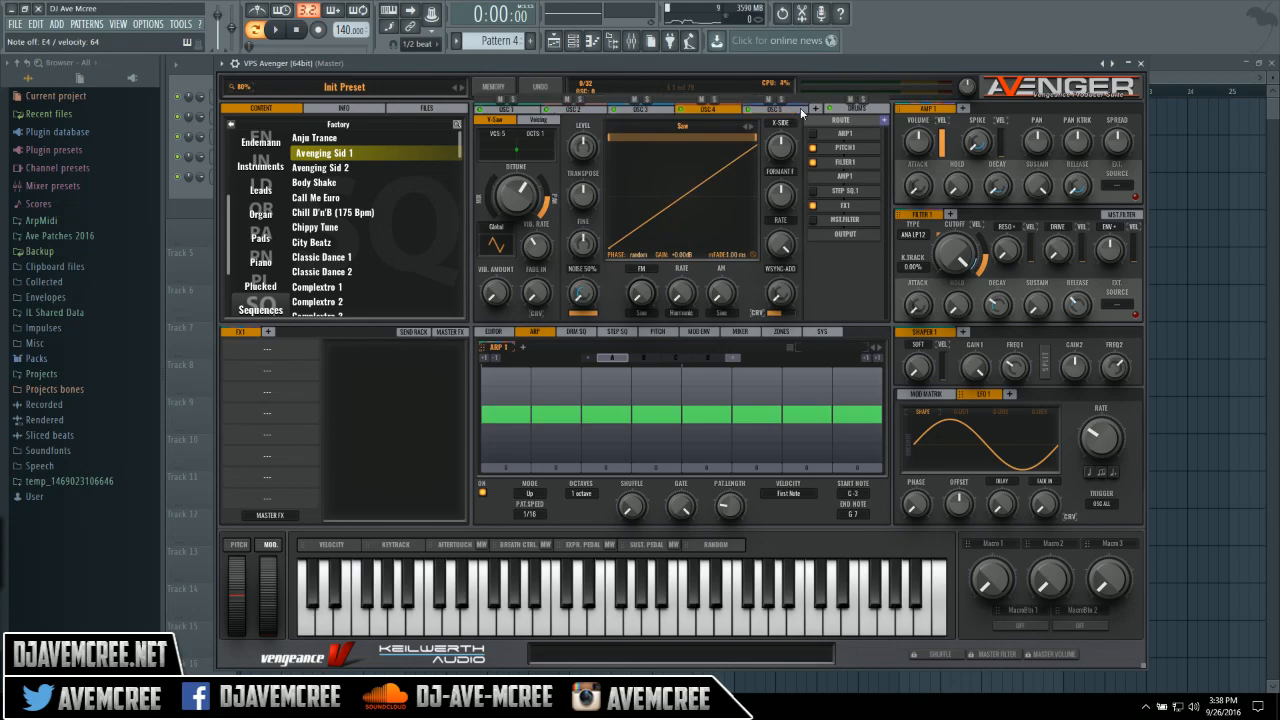
left_click(816, 108)
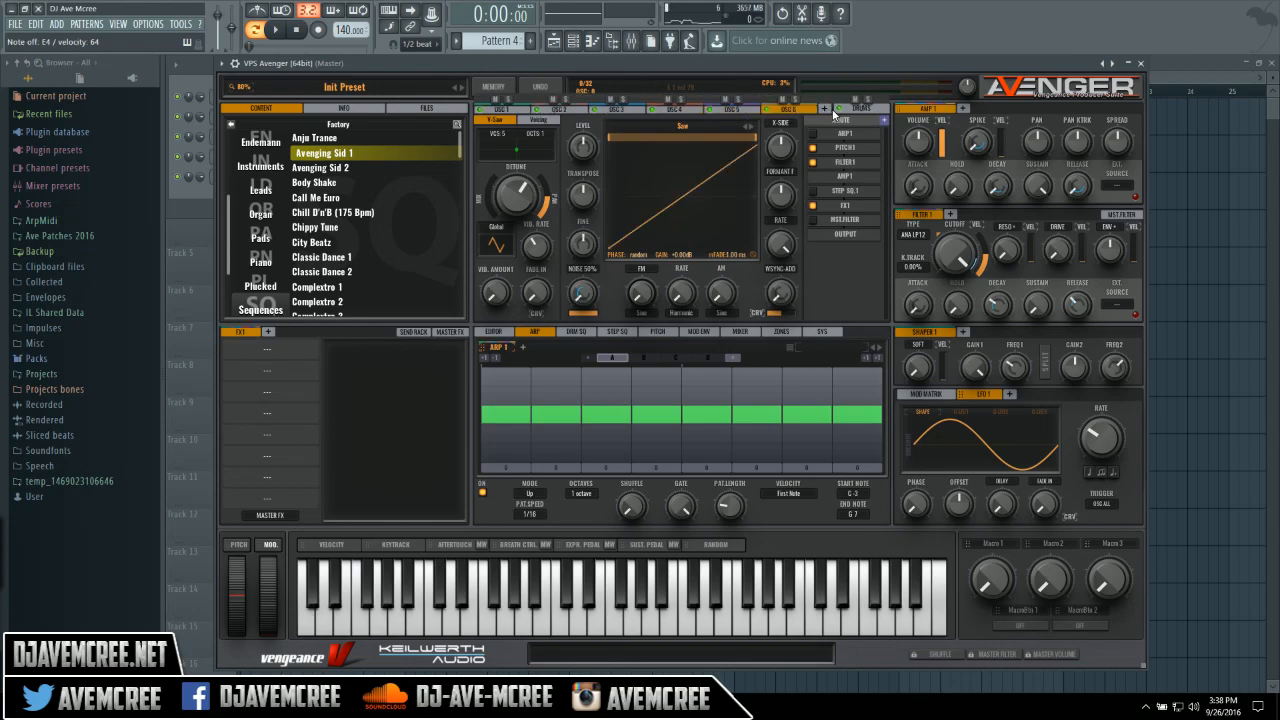
left_click(826, 109)
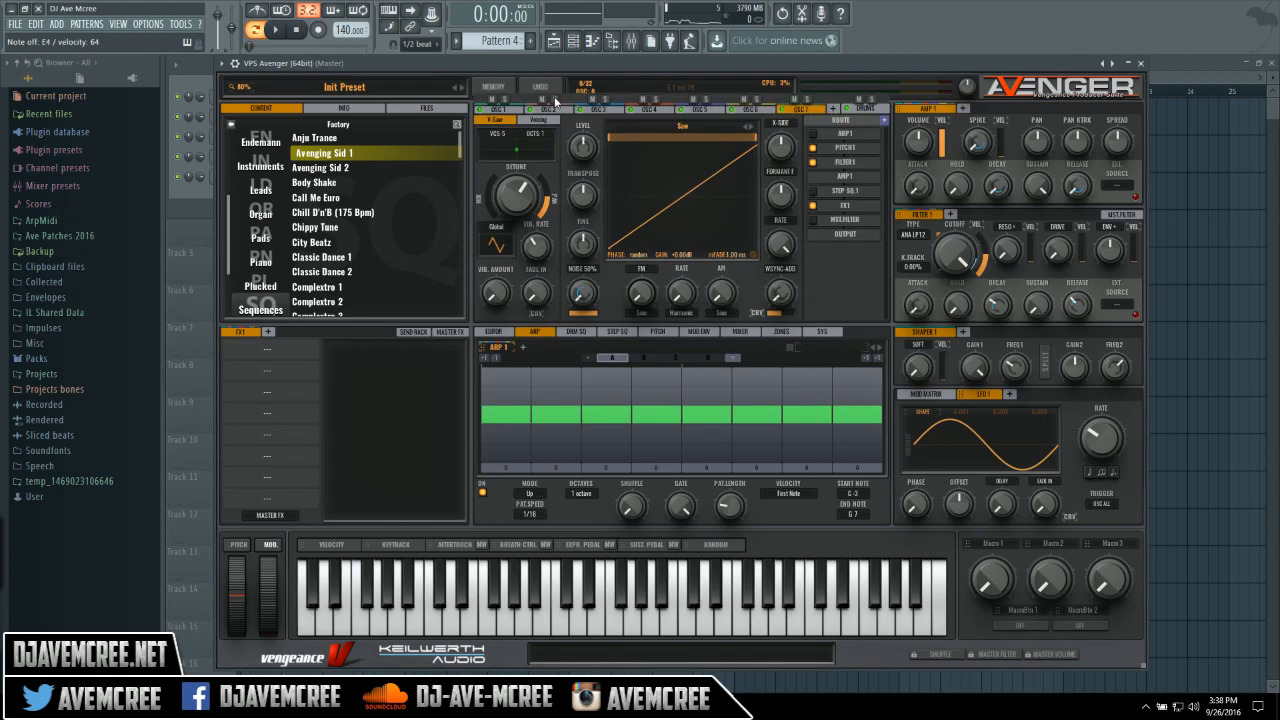
Step: Initialize the patch again to discard the added oscillators
left_click(497, 88)
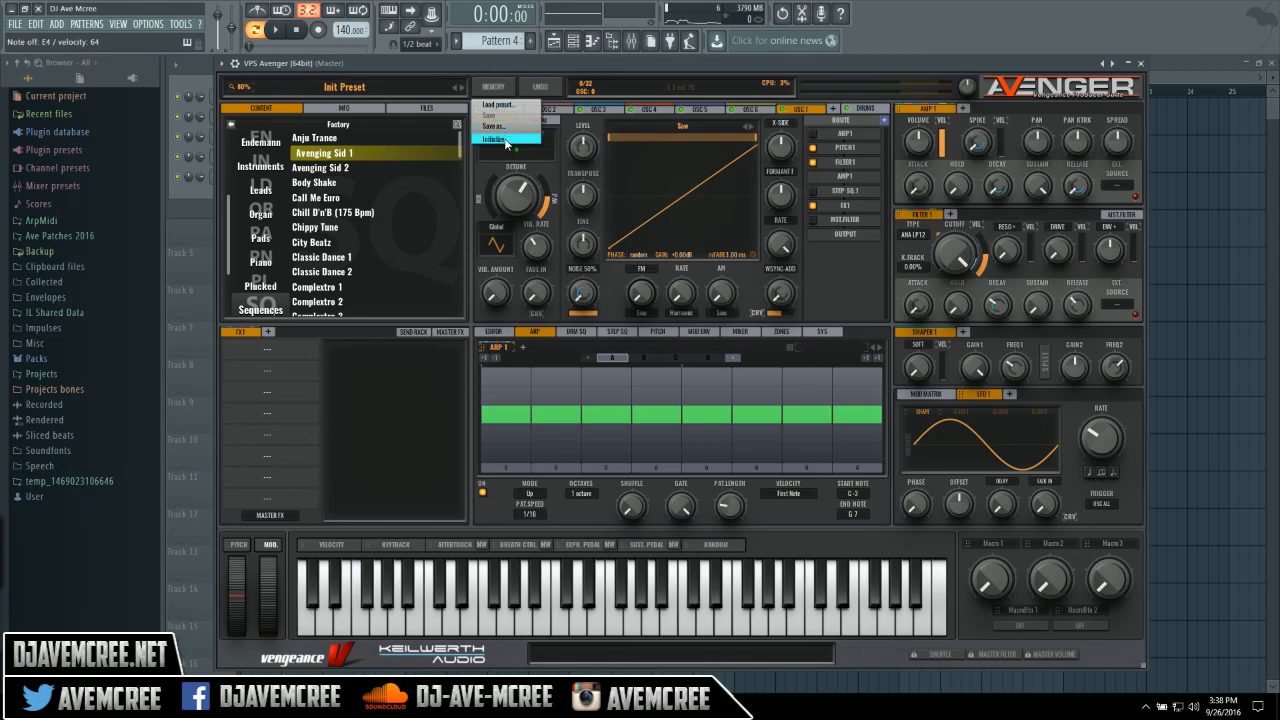
left_click(504, 139)
left_click(599, 401)
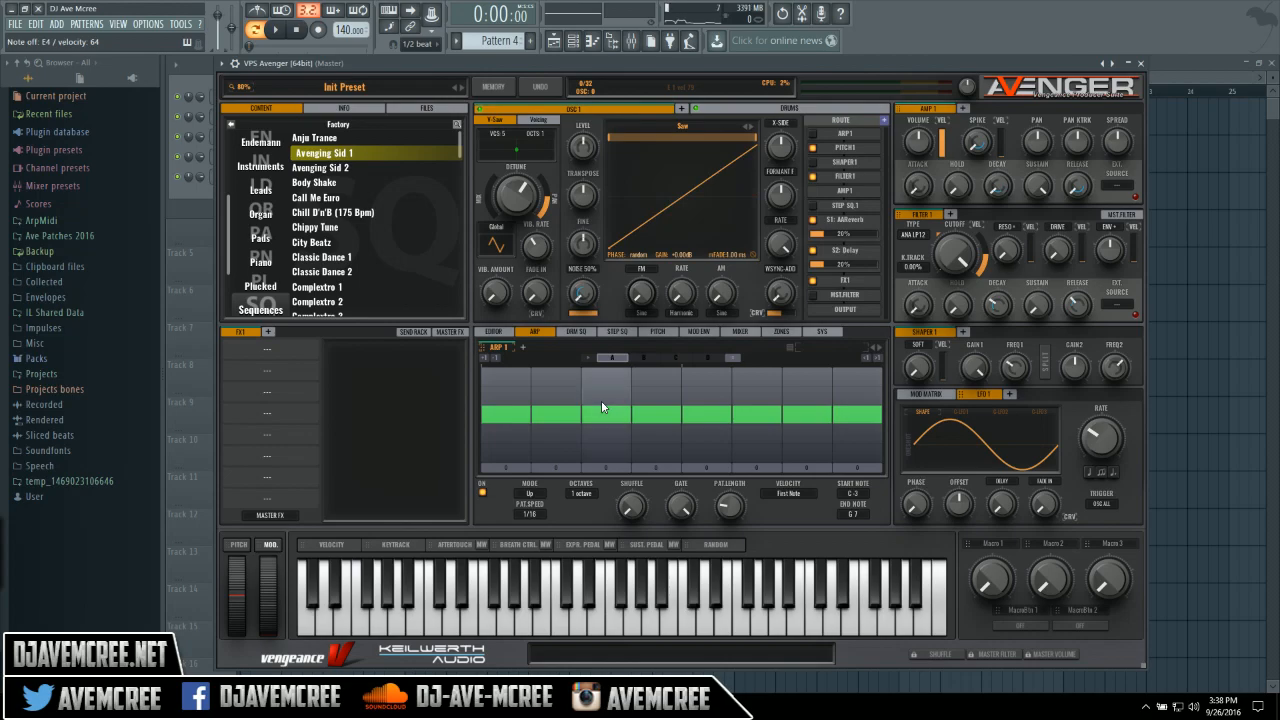
Step: Audition OSC 1's chorder voicing presets, choosing Analog Uni 2 and stepping through Chord 1 and Chord 2 up to Fat Uni Lead 1
left_click(546, 124)
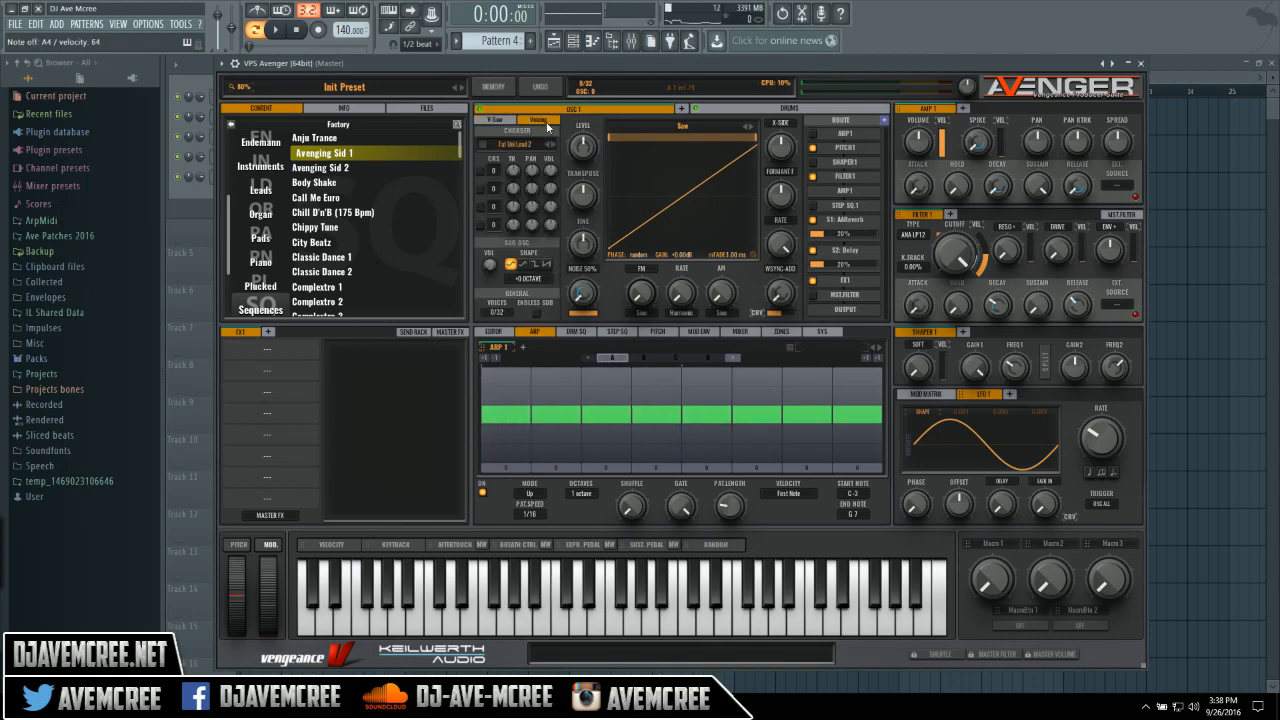
left_click(522, 144)
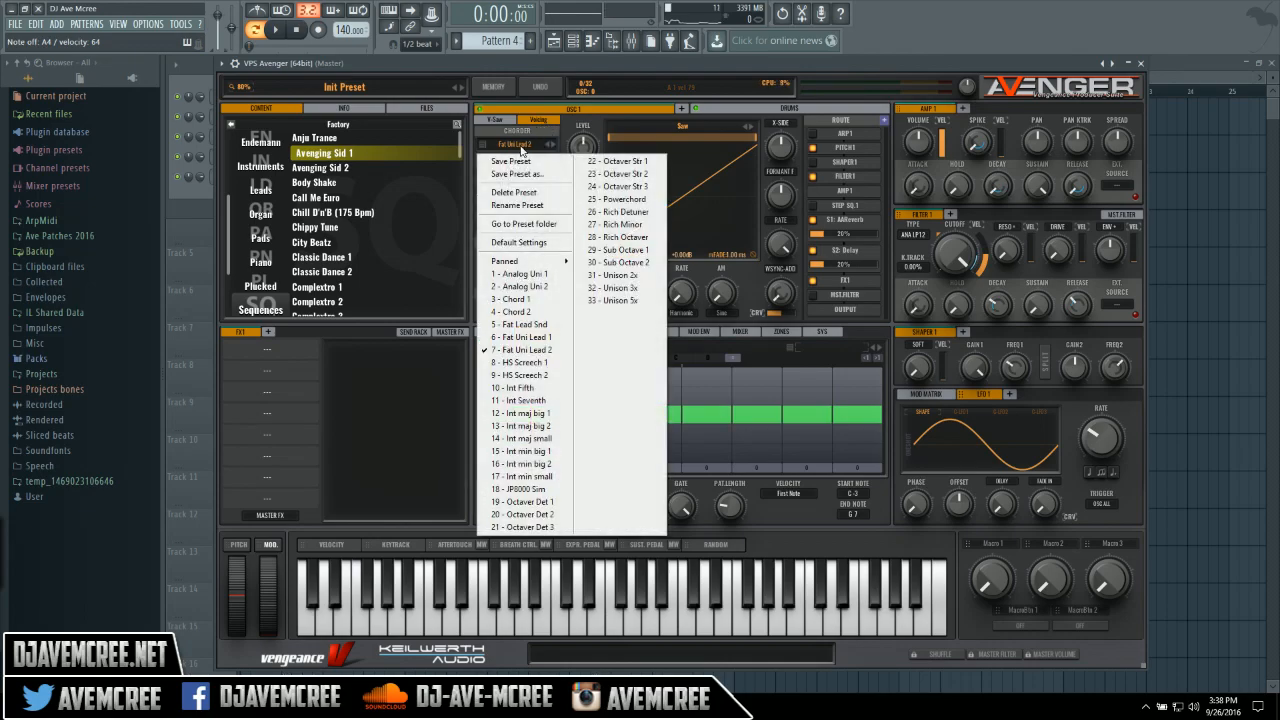
left_click(521, 287)
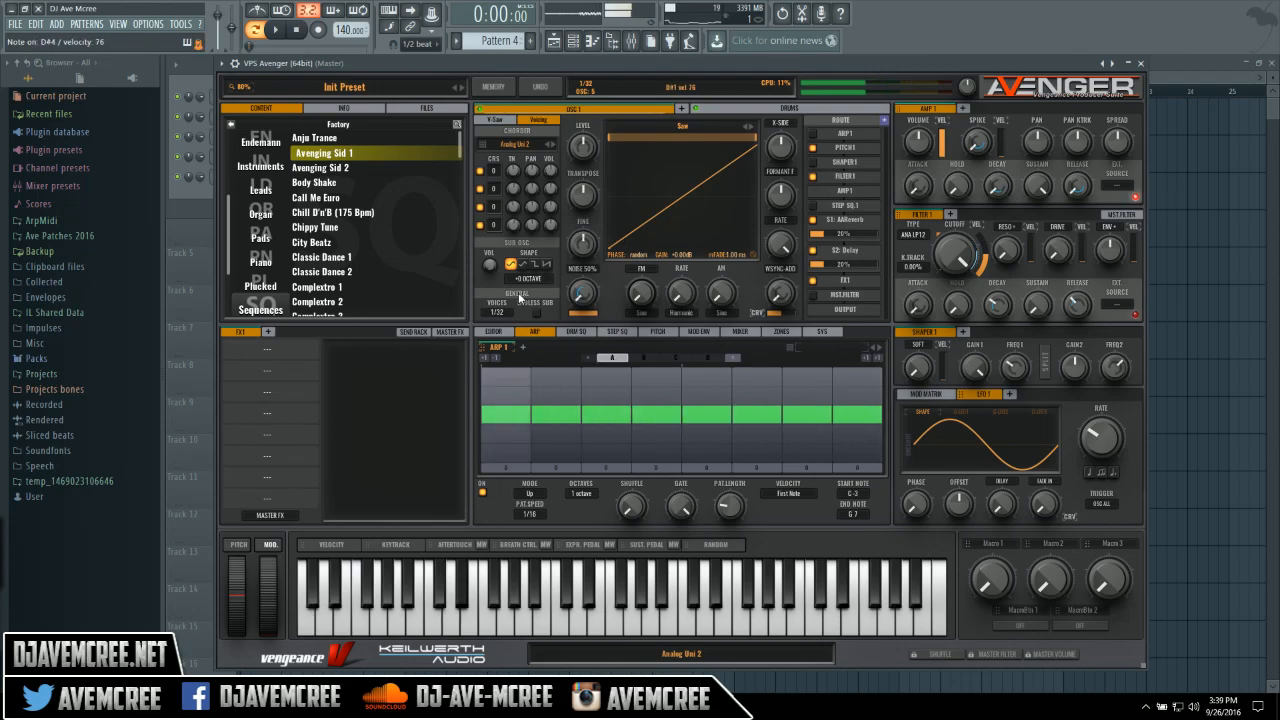
left_click(552, 142)
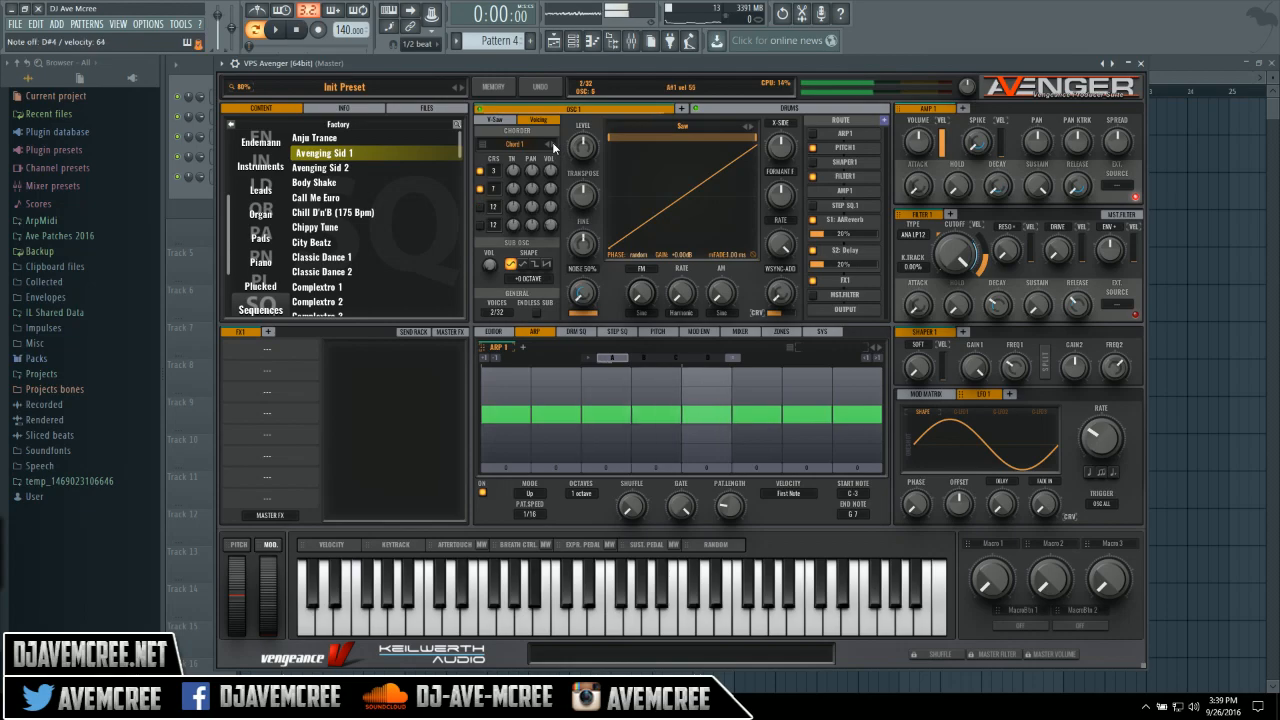
left_click(552, 142)
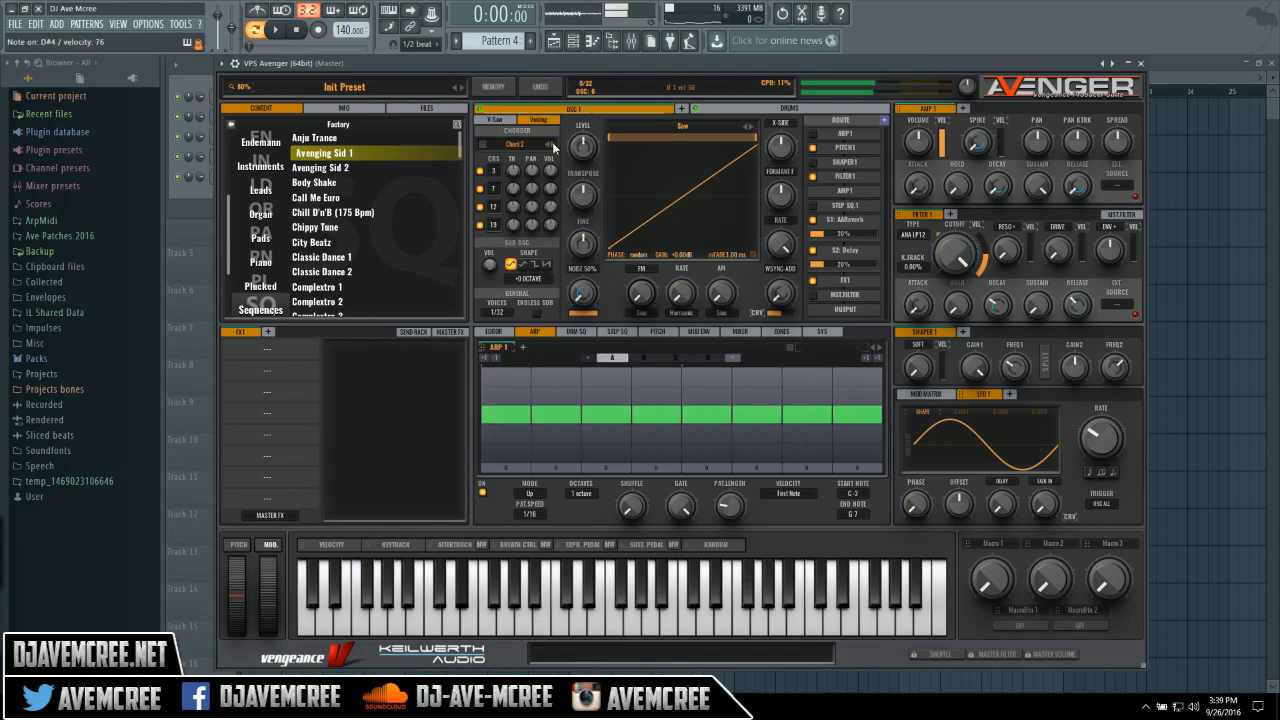
left_click(552, 142)
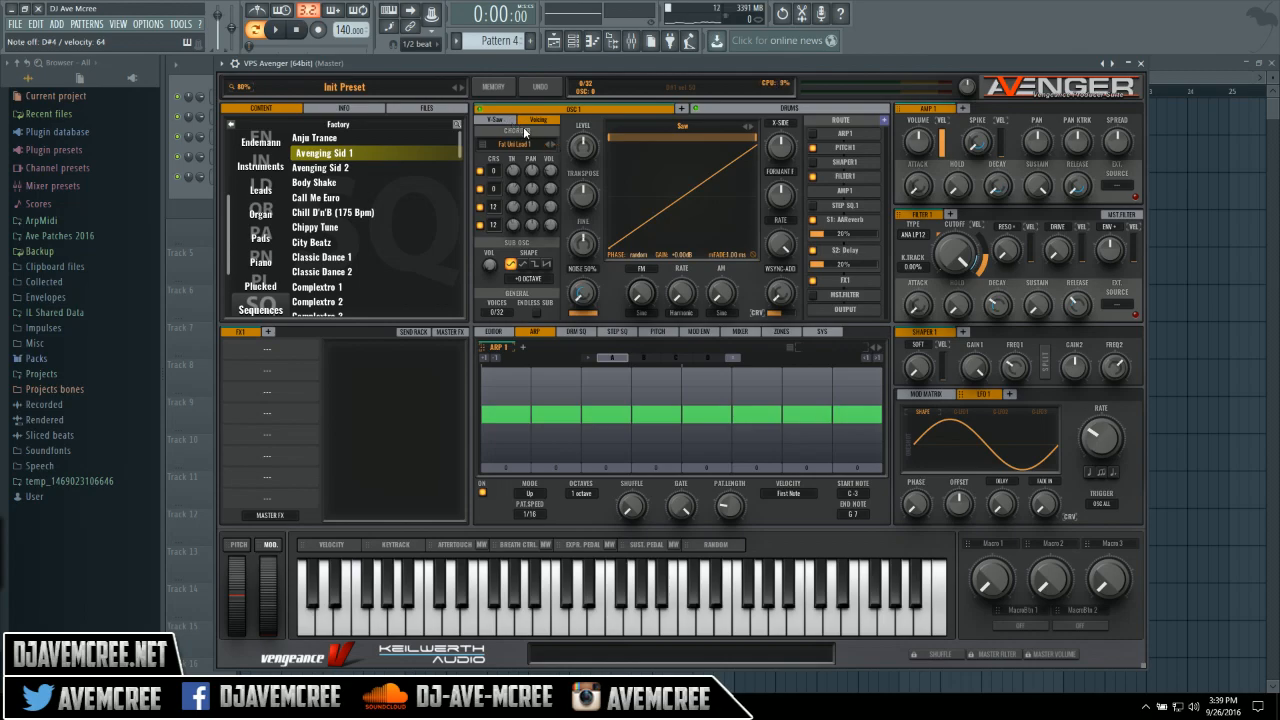
Step: Toggle the first chorder voice, and initialize the patch to clear the chorder changes
left_click(480, 170)
left_click(505, 87)
left_click(496, 139)
Step: In OSC 1's V-Saw settings, set the mix to 100%, lower the detune to about the middle, and raise the pan spread
left_click(505, 120)
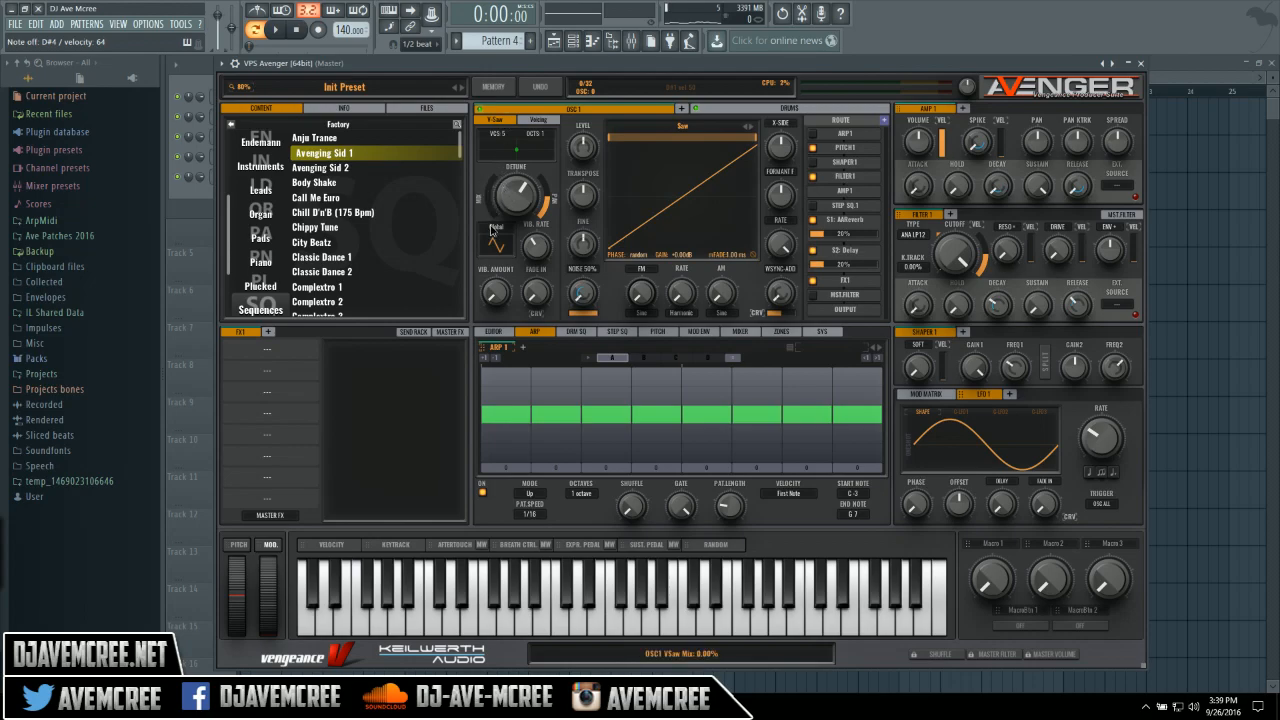
left_click_drag(493, 217, 490, 186)
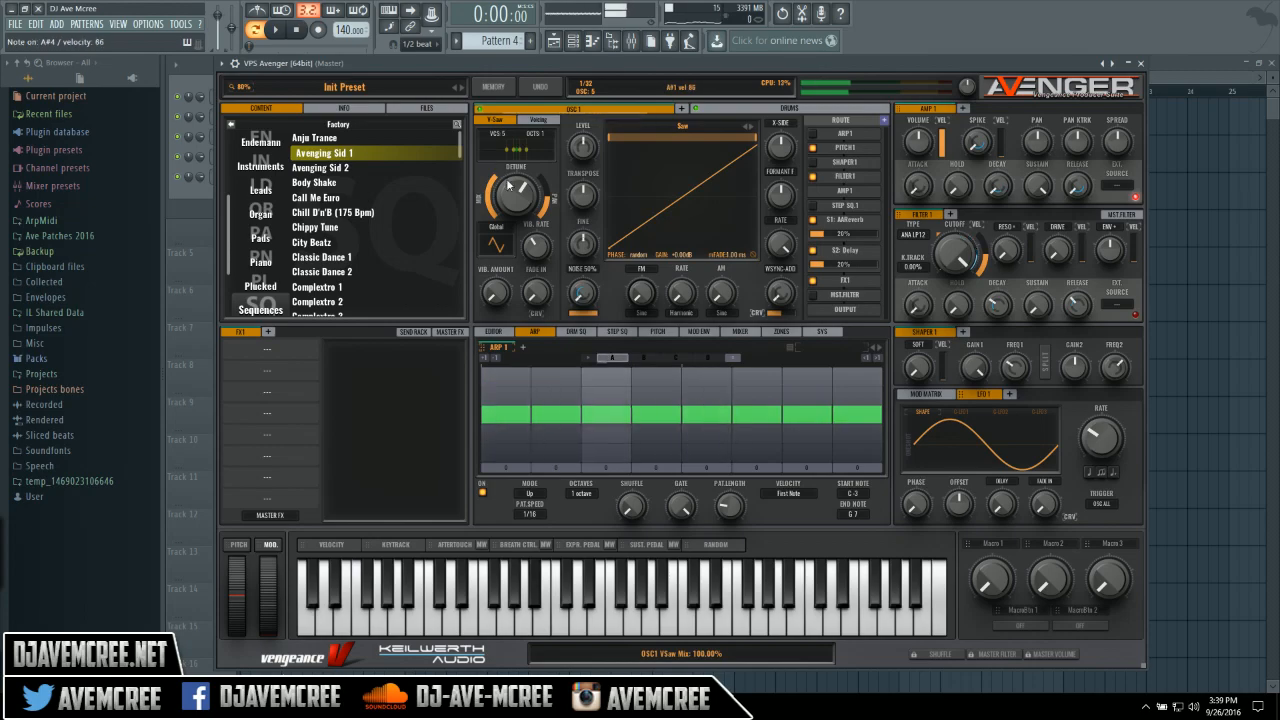
mouse_move(523, 200)
left_mouse_down()
mouse_move(494, 138)
mouse_move(504, 203)
left_mouse_up()
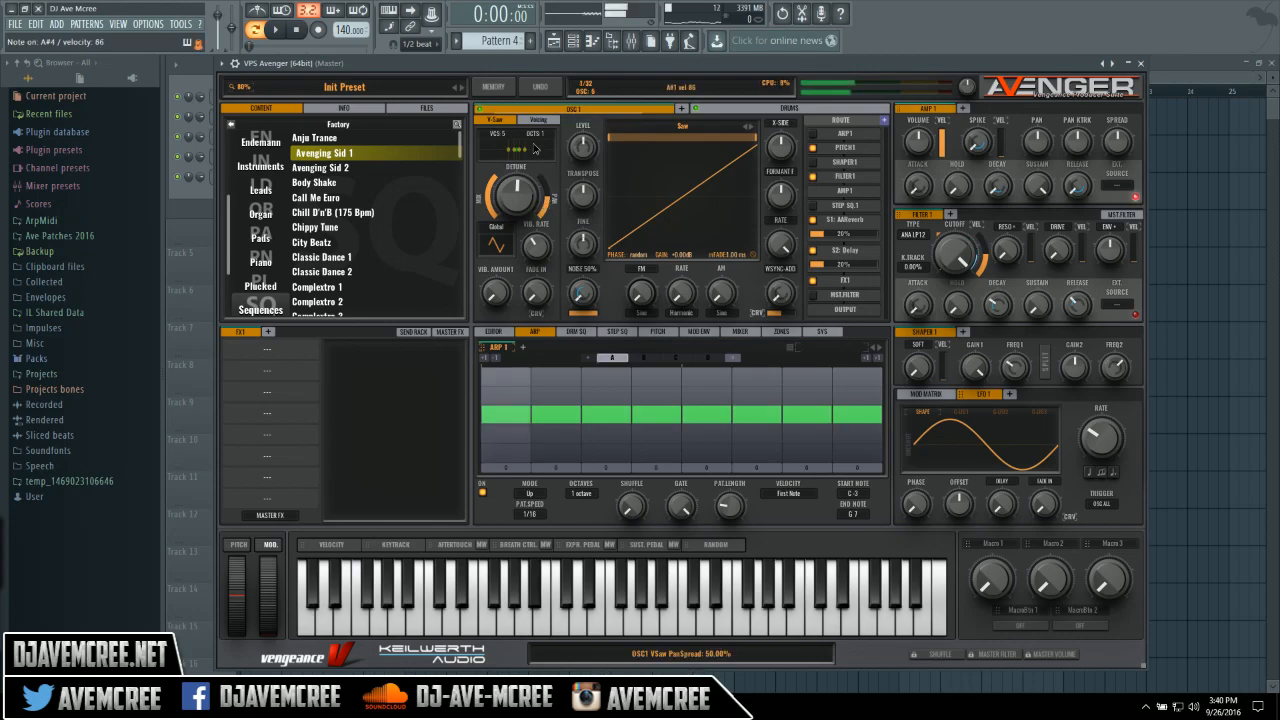
left_click_drag(551, 201, 540, 173)
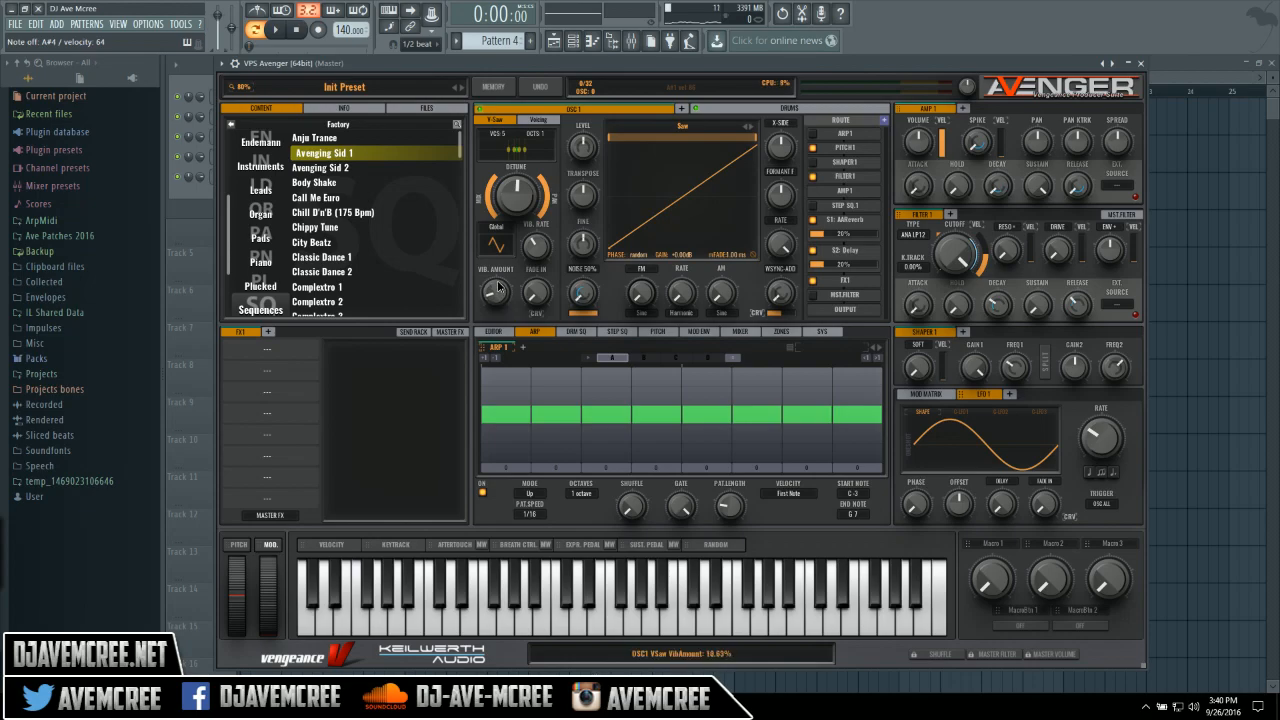
Step: Try out OSC 1's V-Saw vibrato amount and fade-in, and reset both to their defaults
left_click_drag(498, 287, 494, 262)
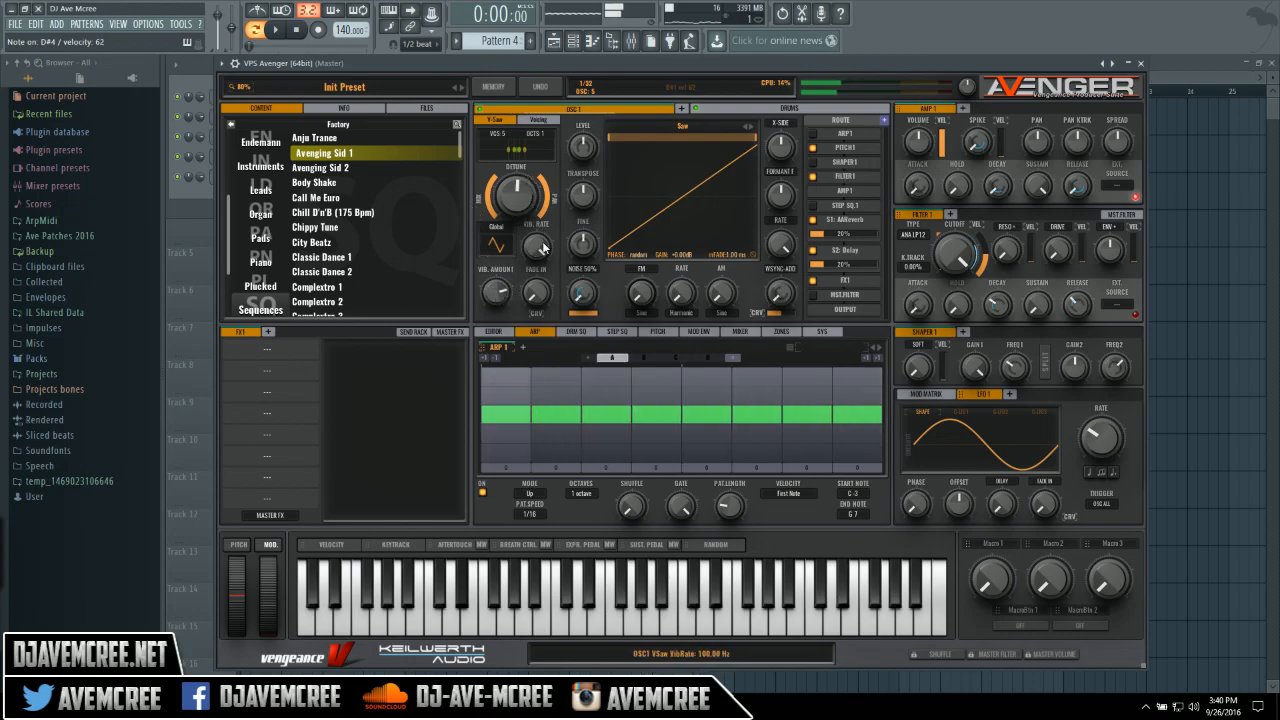
left_click_drag(537, 299, 518, 232)
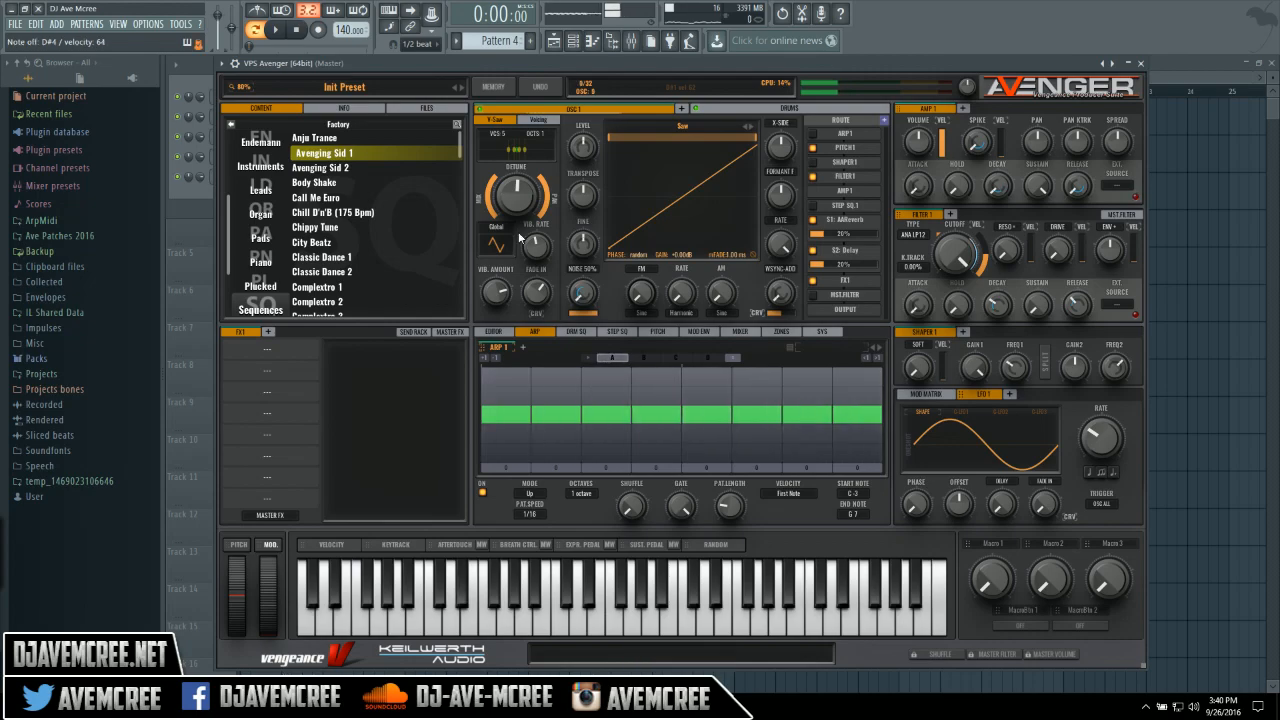
double_click(503, 289)
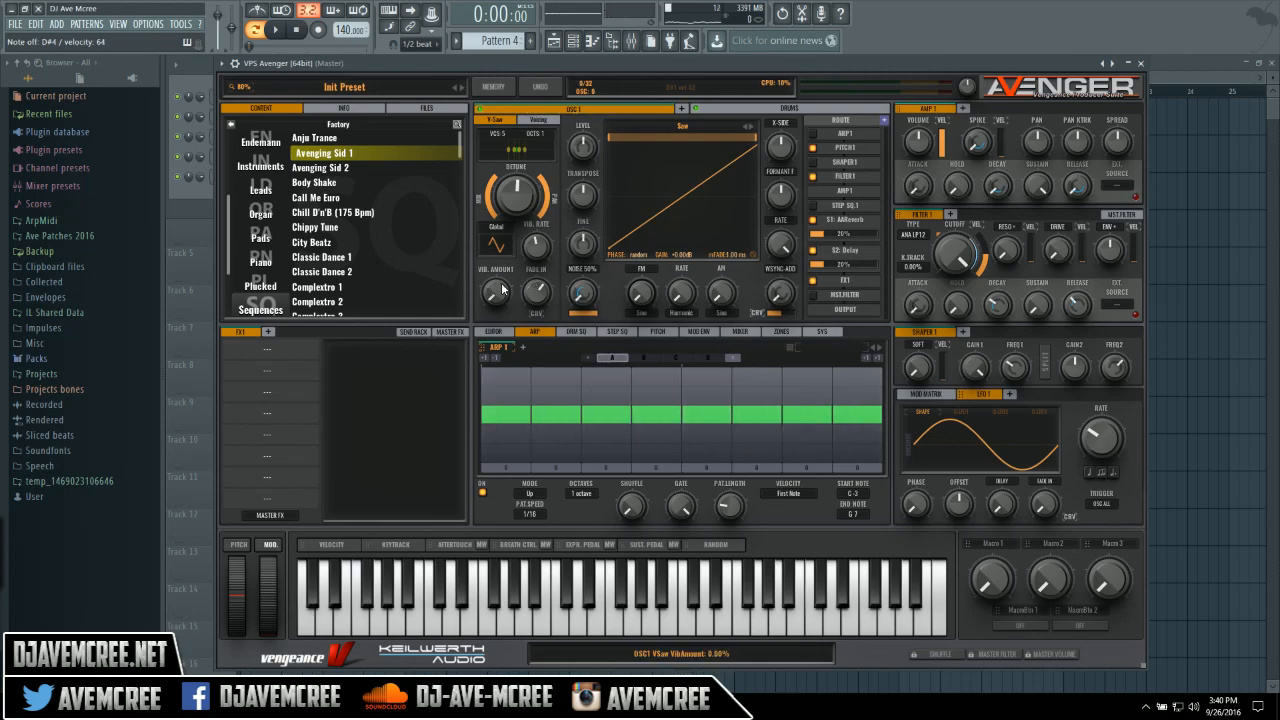
double_click(541, 297)
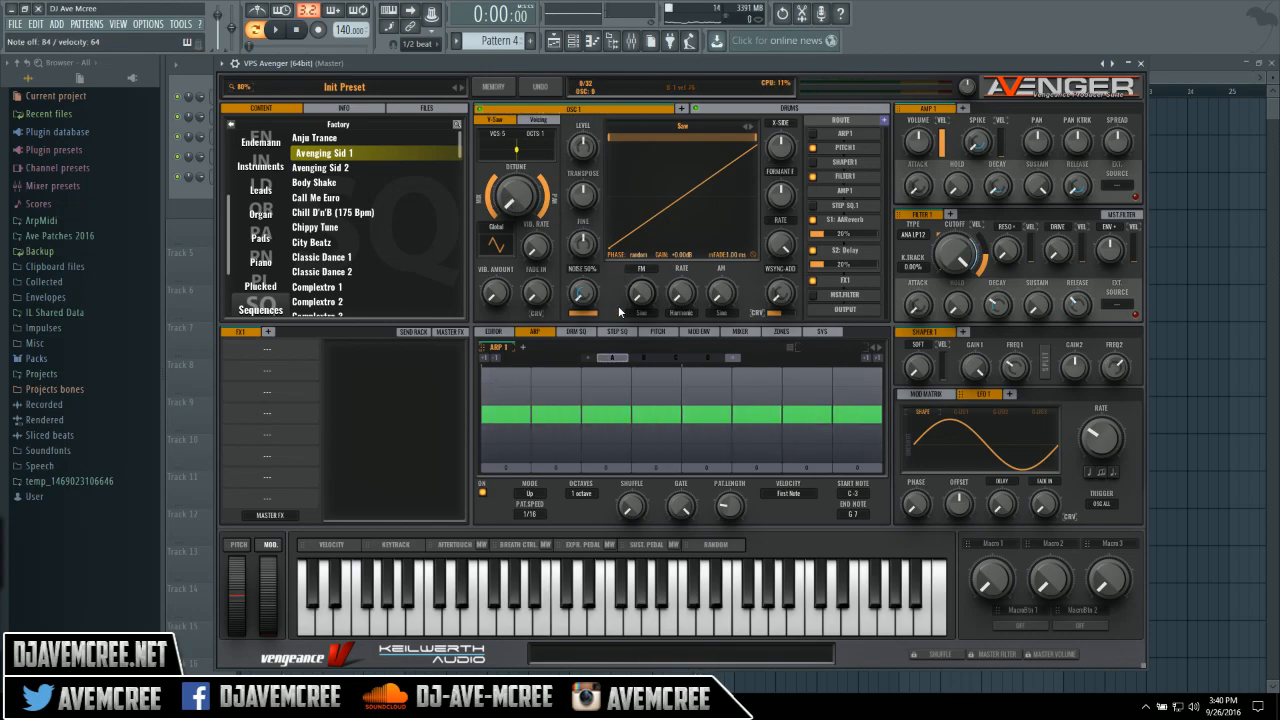
Step: Try out OSC 1's level and its FM amount at different FM/AM rates
double_click(586, 158)
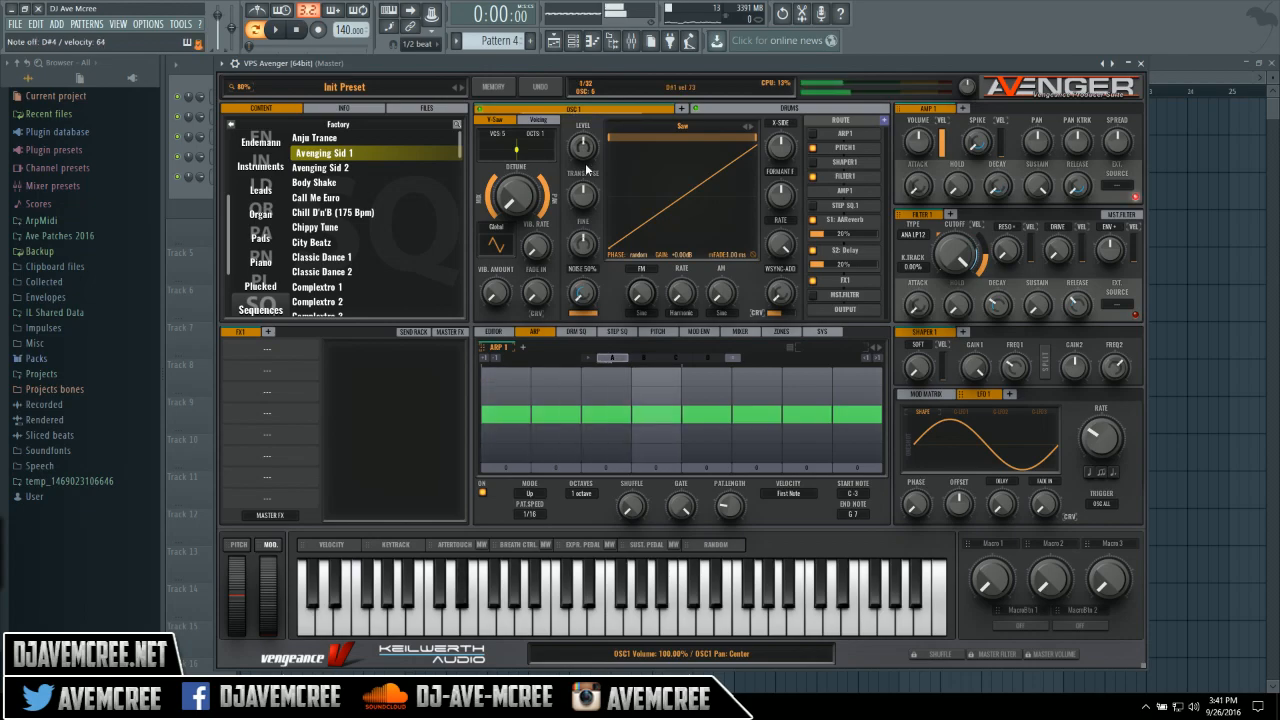
left_click_drag(555, 92, 582, 196)
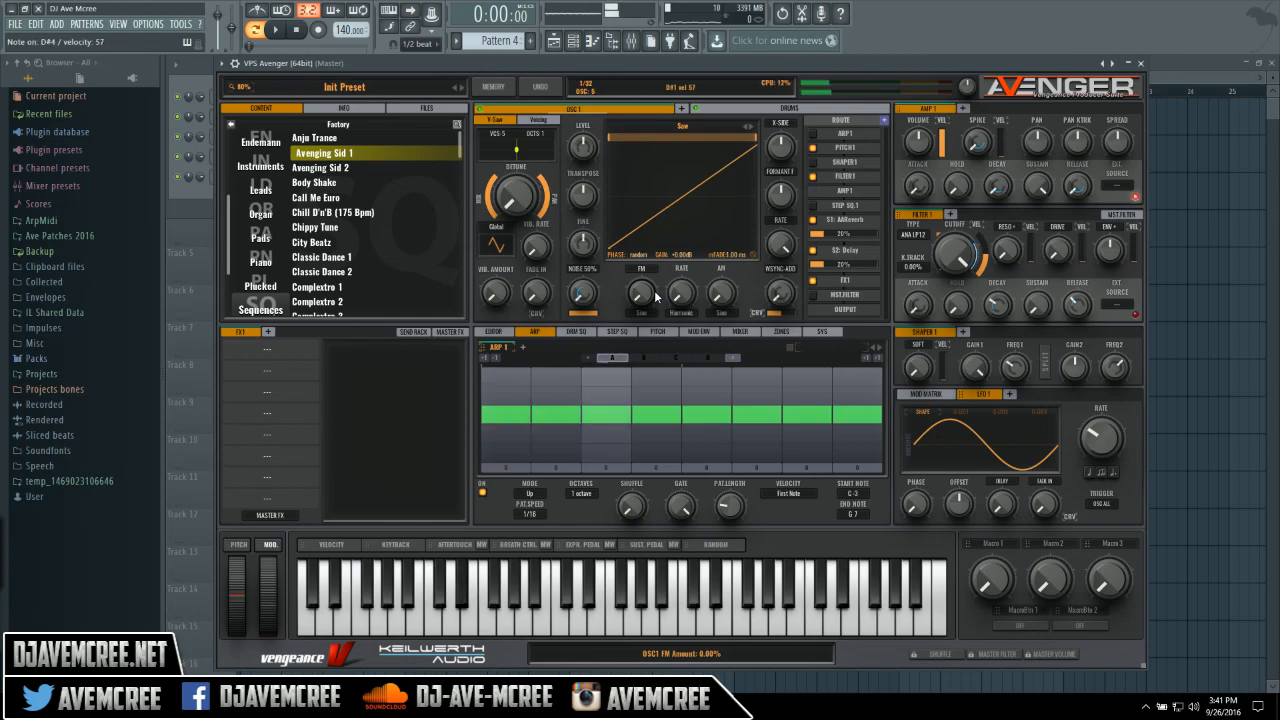
left_click_drag(647, 303, 629, 356)
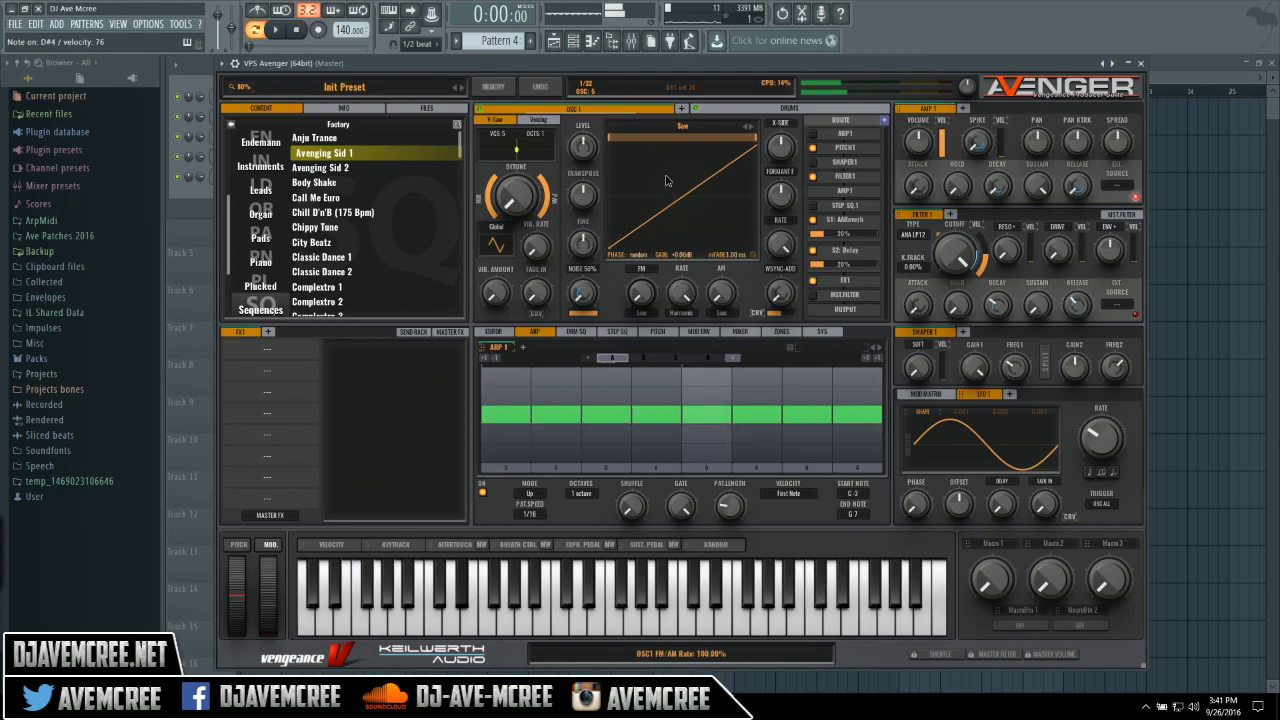
left_click_drag(644, 297, 631, 213)
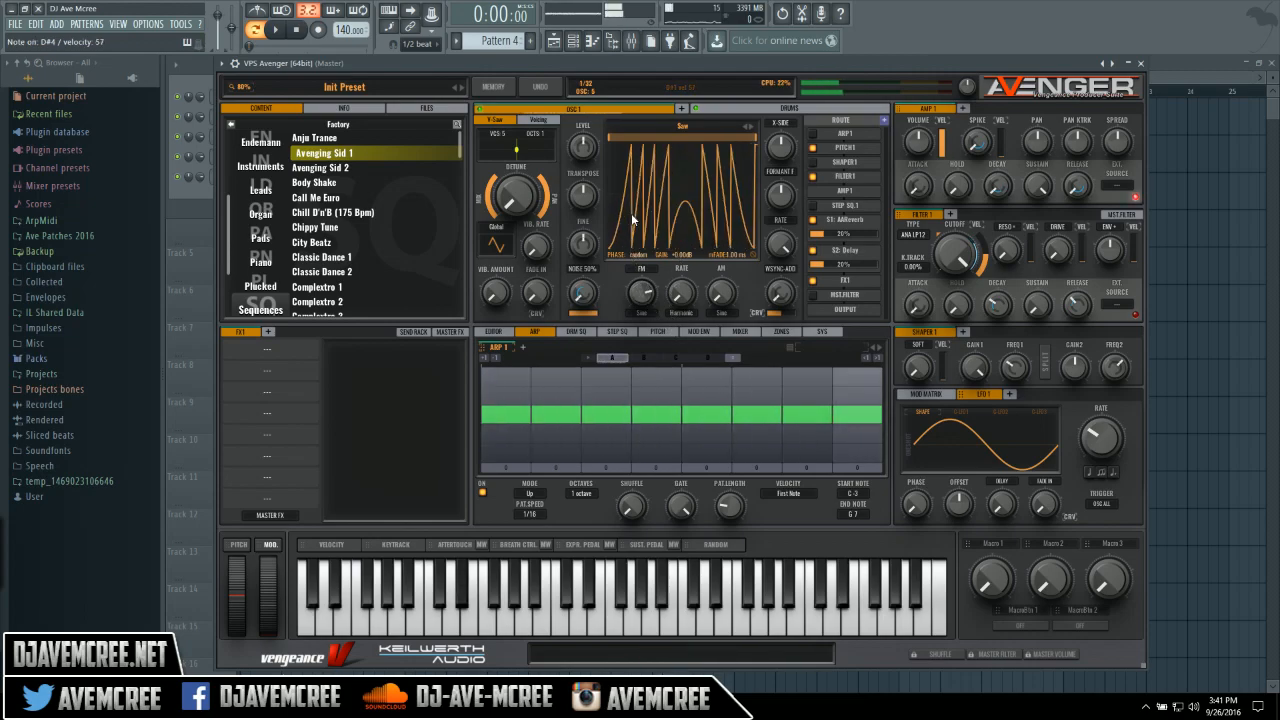
left_click_drag(679, 303, 660, 415)
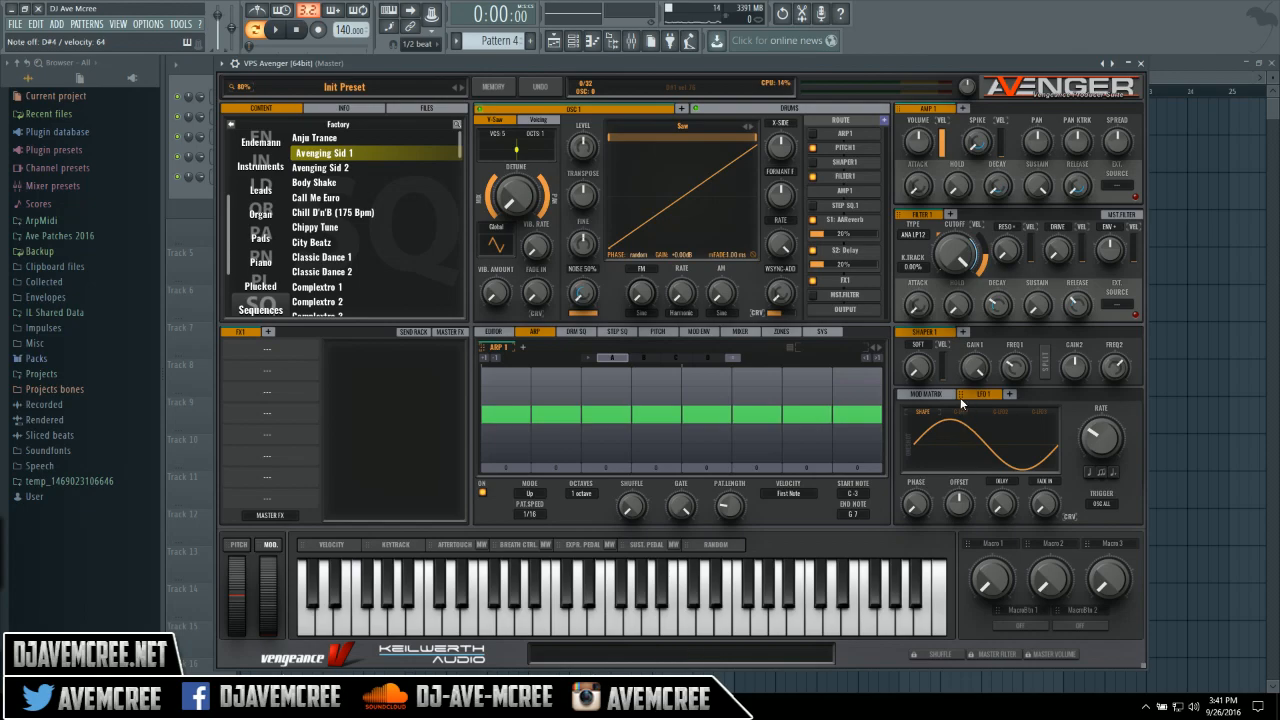
Step: Assign LFO 1 to OSC 1's FM/AM rate, and raise that modulation amount to its positive maximum
left_click_drag(960, 397, 680, 312)
left_click(944, 396)
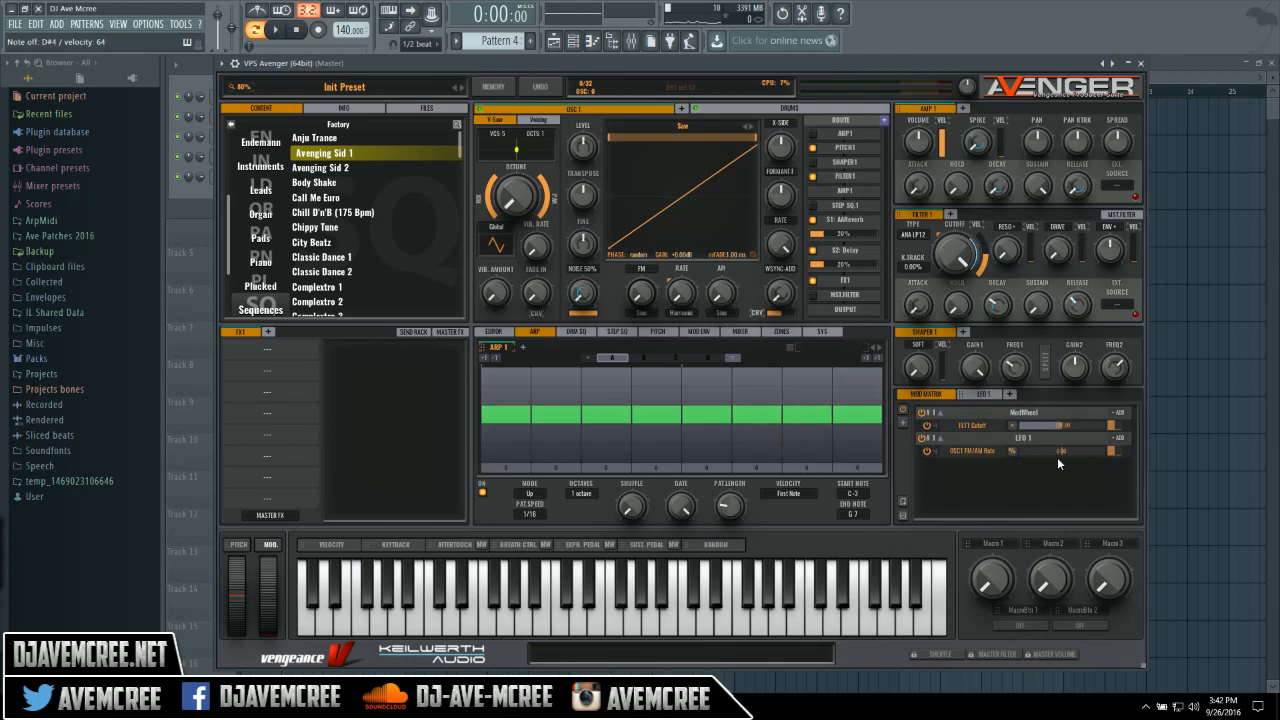
left_click_drag(1059, 449, 1158, 462)
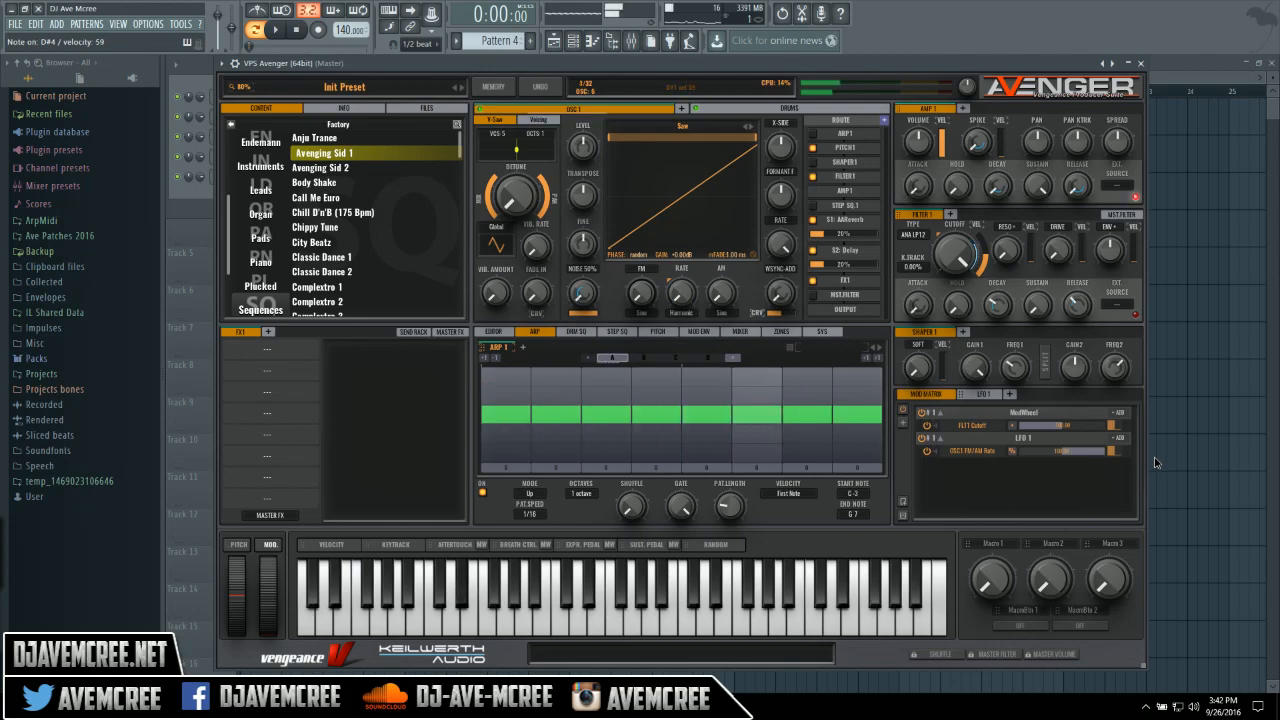
Step: Raise OSC 1's FM amount slightly, and set the LFO 1 rate to 4.24 Hz
left_click(984, 393)
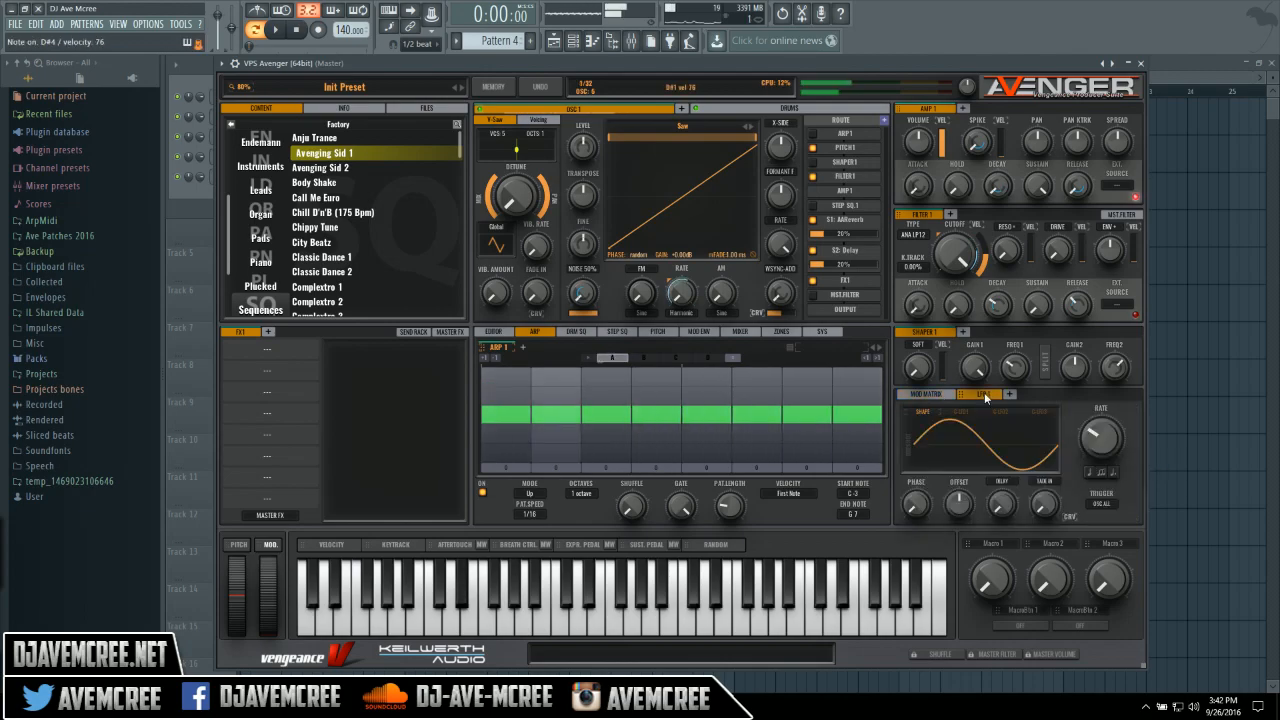
left_click_drag(641, 292, 640, 248)
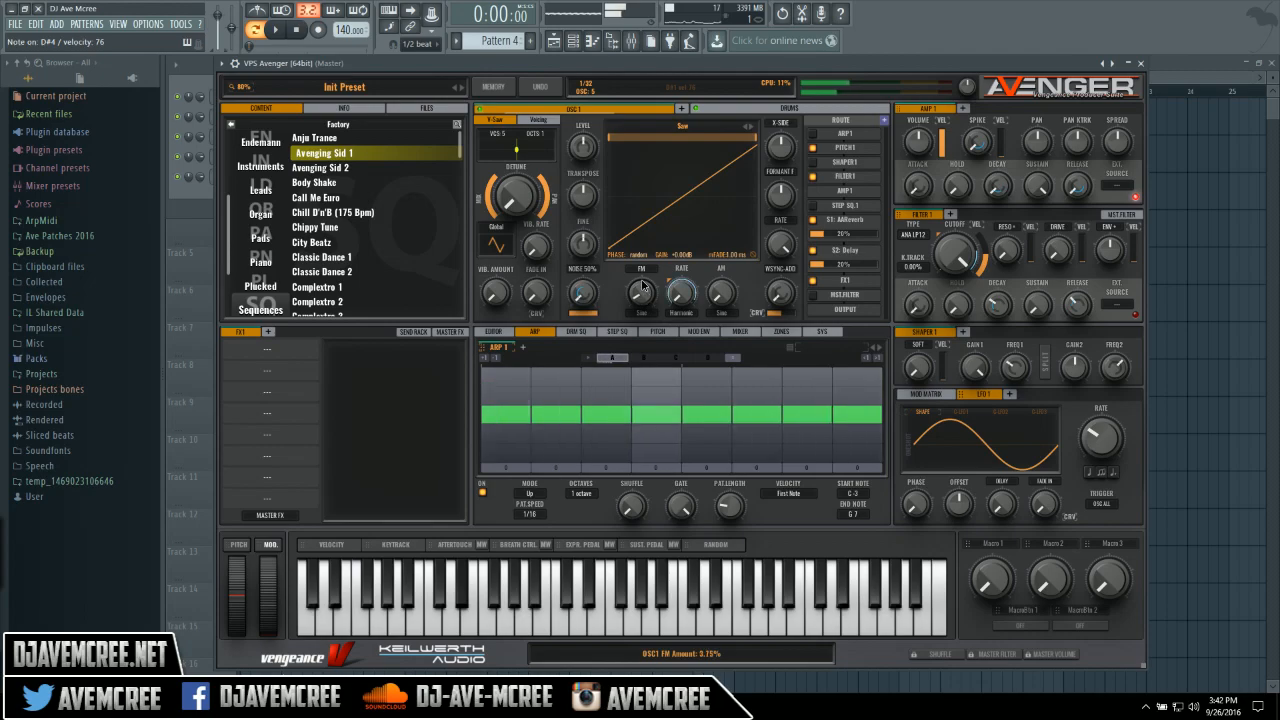
mouse_move(1100, 440)
left_mouse_down()
mouse_move(1094, 400)
mouse_move(1095, 443)
left_mouse_up()
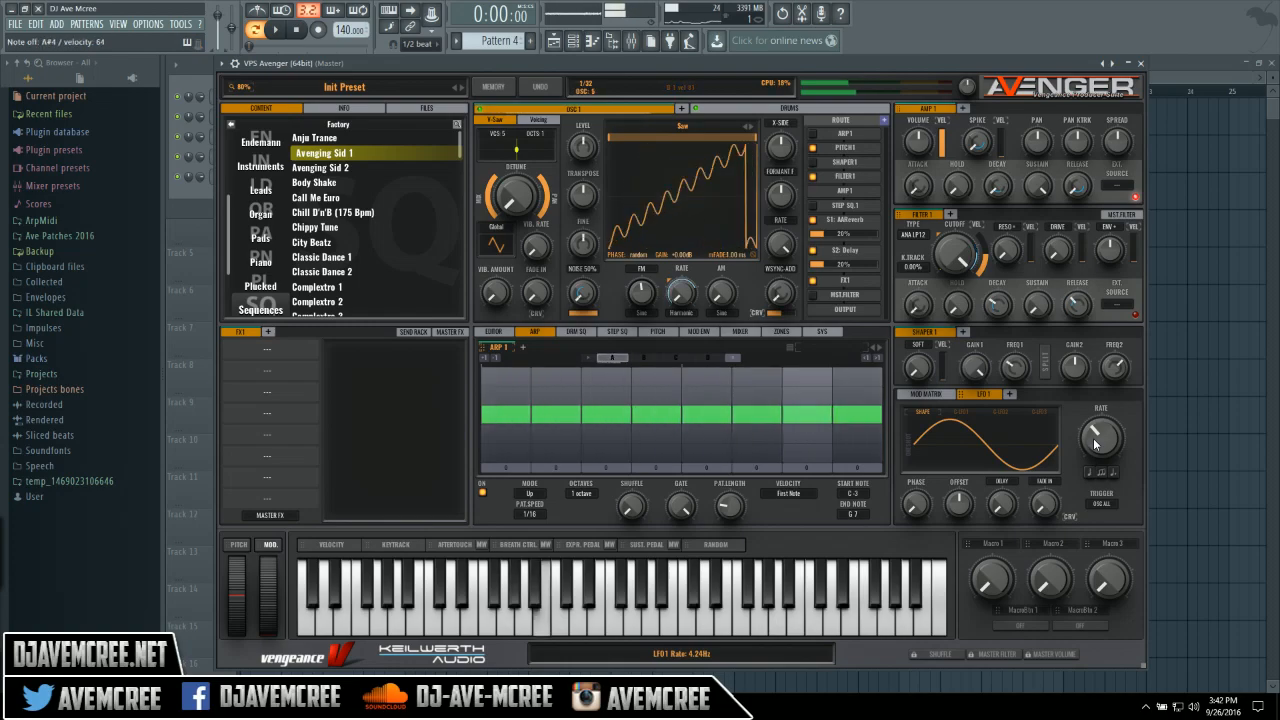
Step: Try out LFO 1's rate and note-sync modes, and view the available LFO shapes
mouse_move(1094, 444)
left_mouse_down()
mouse_move(1094, 427)
mouse_move(1094, 466)
left_mouse_up()
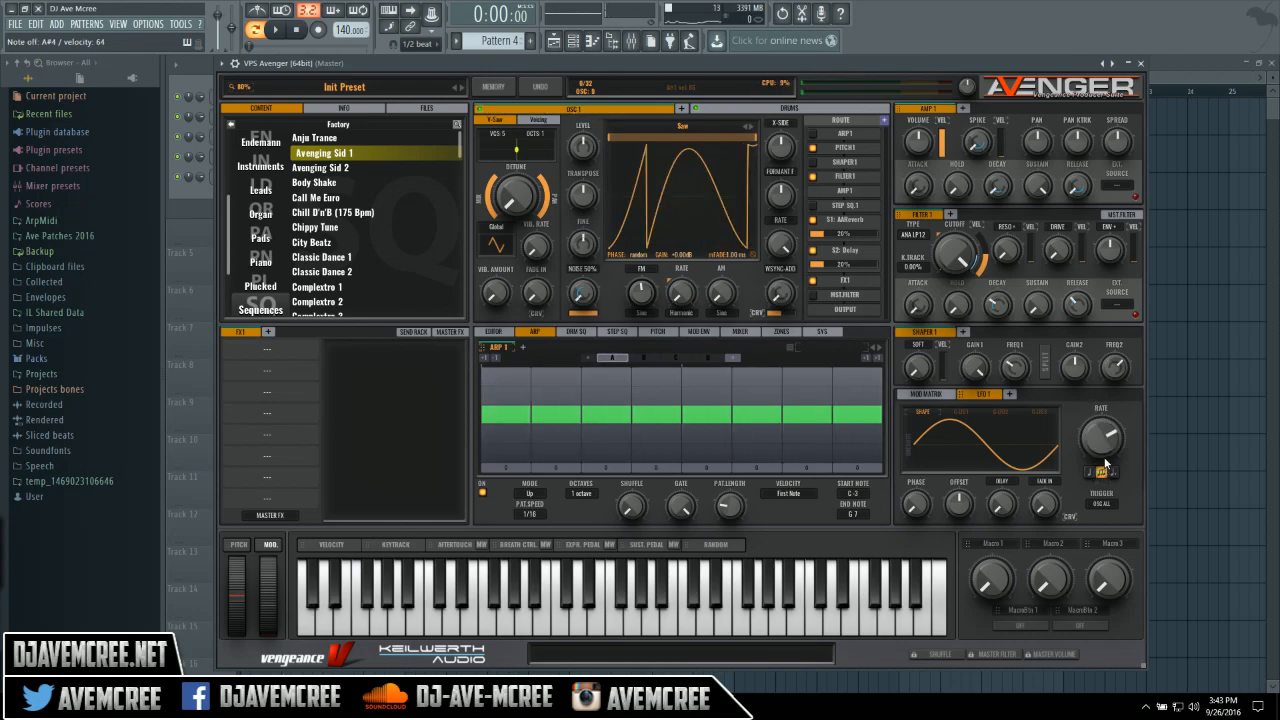
left_click(1112, 472)
left_click(988, 444)
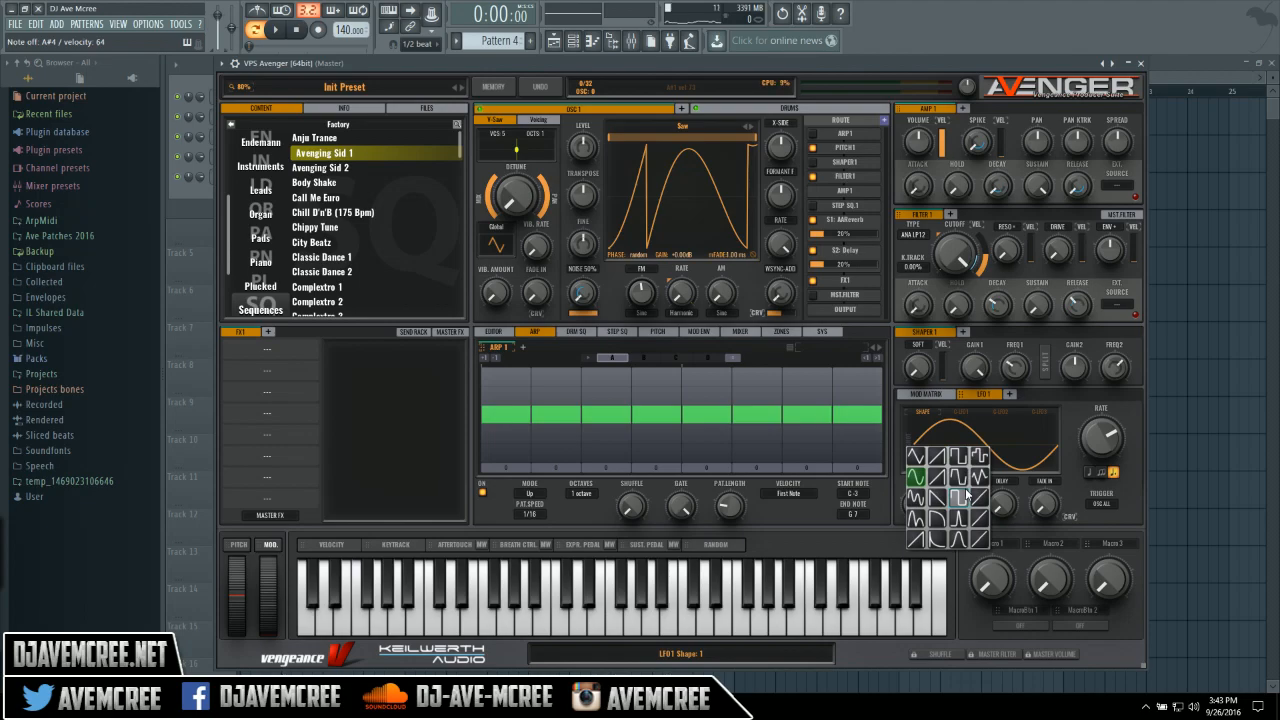
left_click(1073, 412)
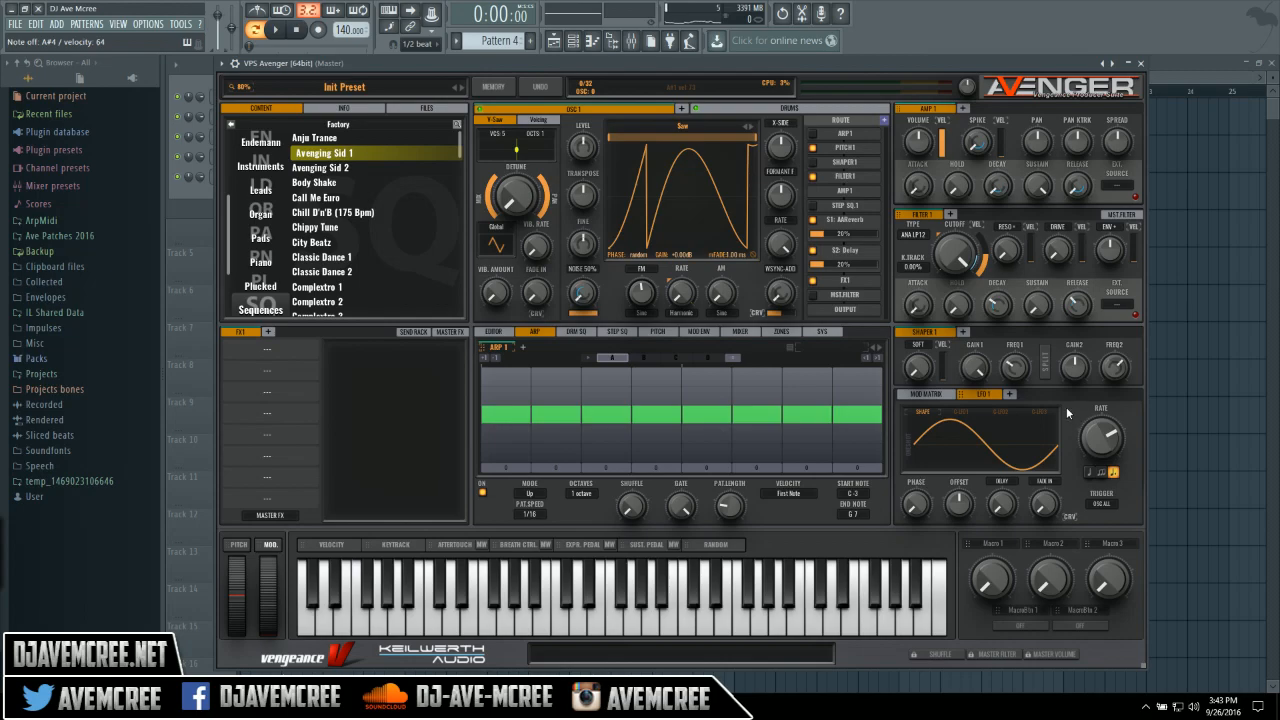
Step: Add OSC 2, load the Arcade Echo Arp pattern into ARP 1, and enable ARP 1 in OSC 2's route
left_click(682, 108)
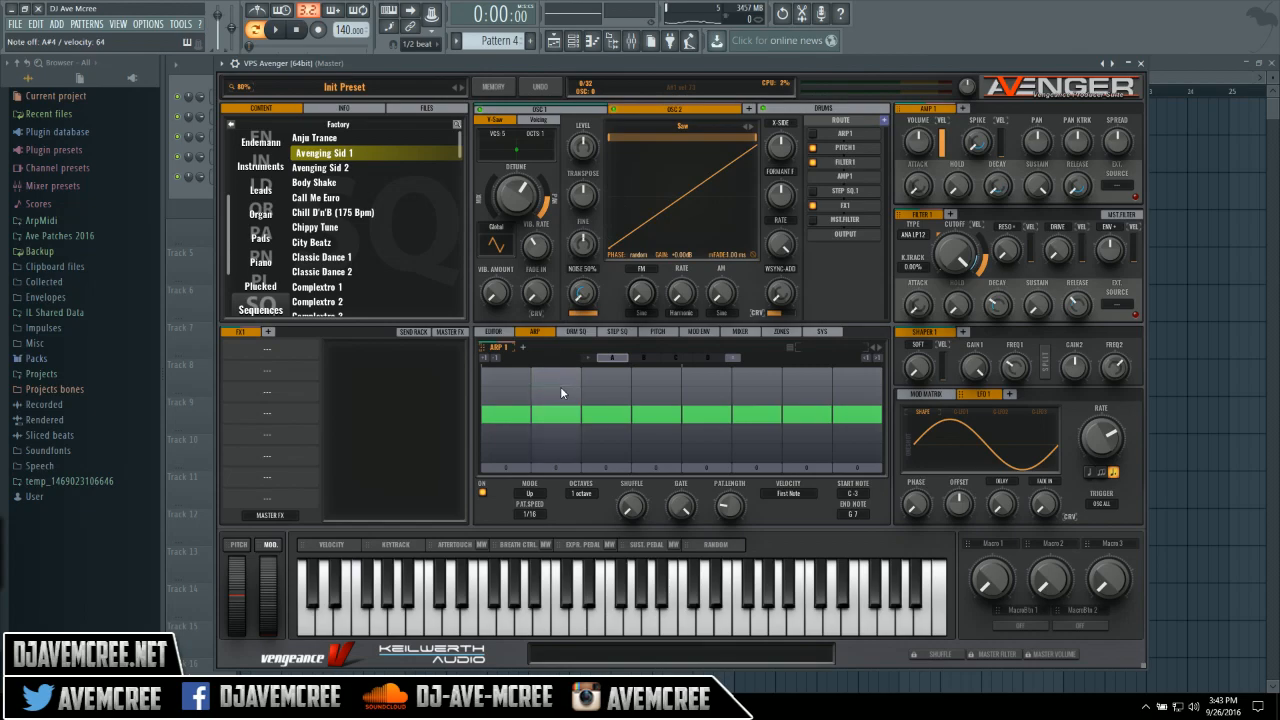
left_click(838, 350)
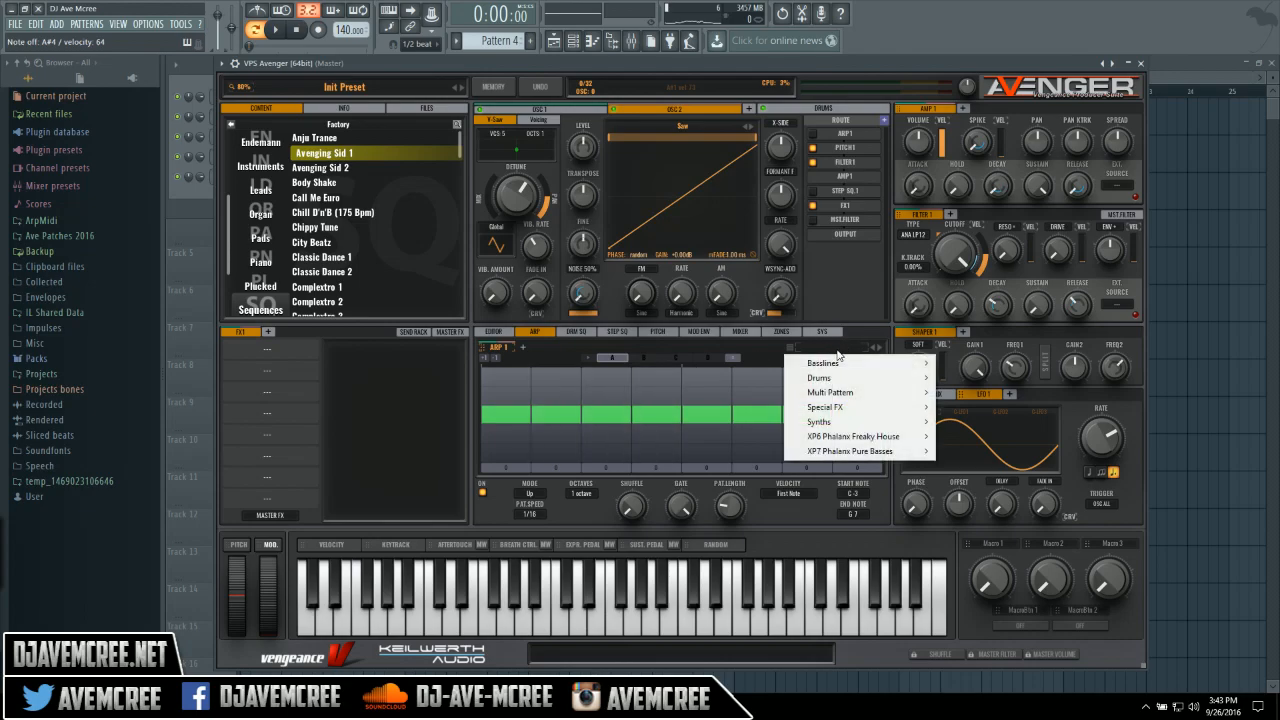
mouse_move(868, 440)
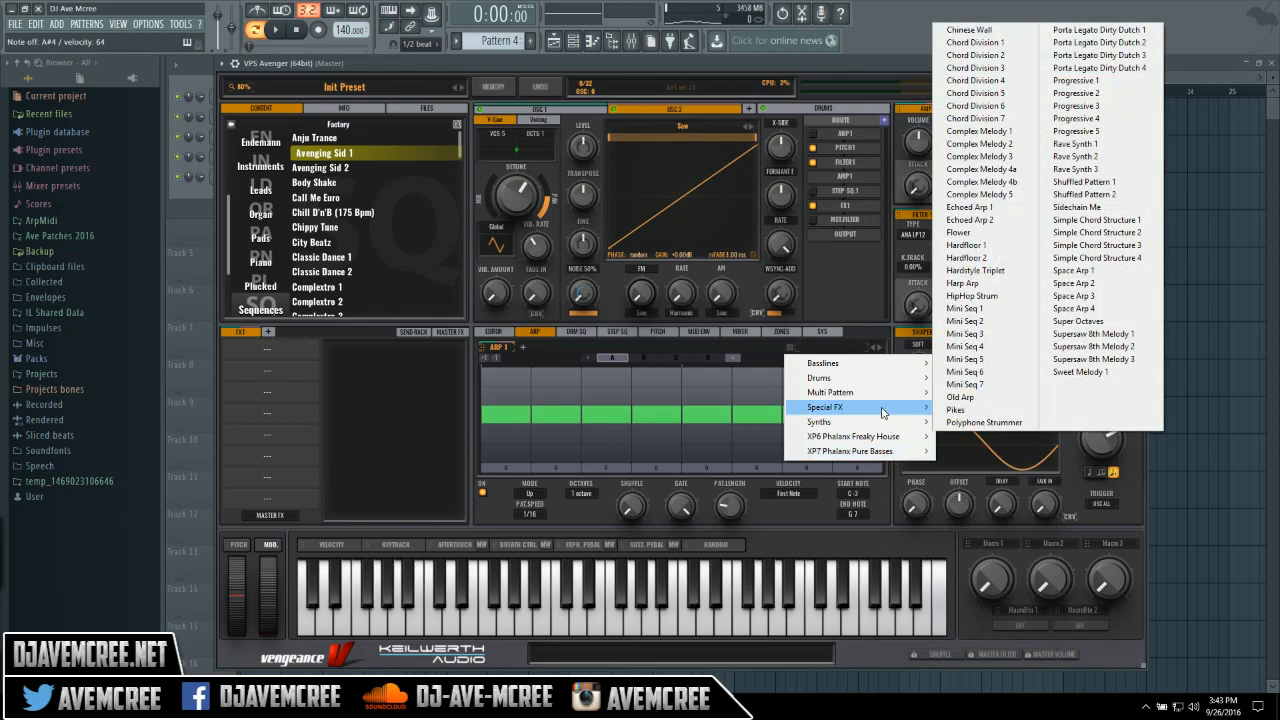
mouse_move(885, 410)
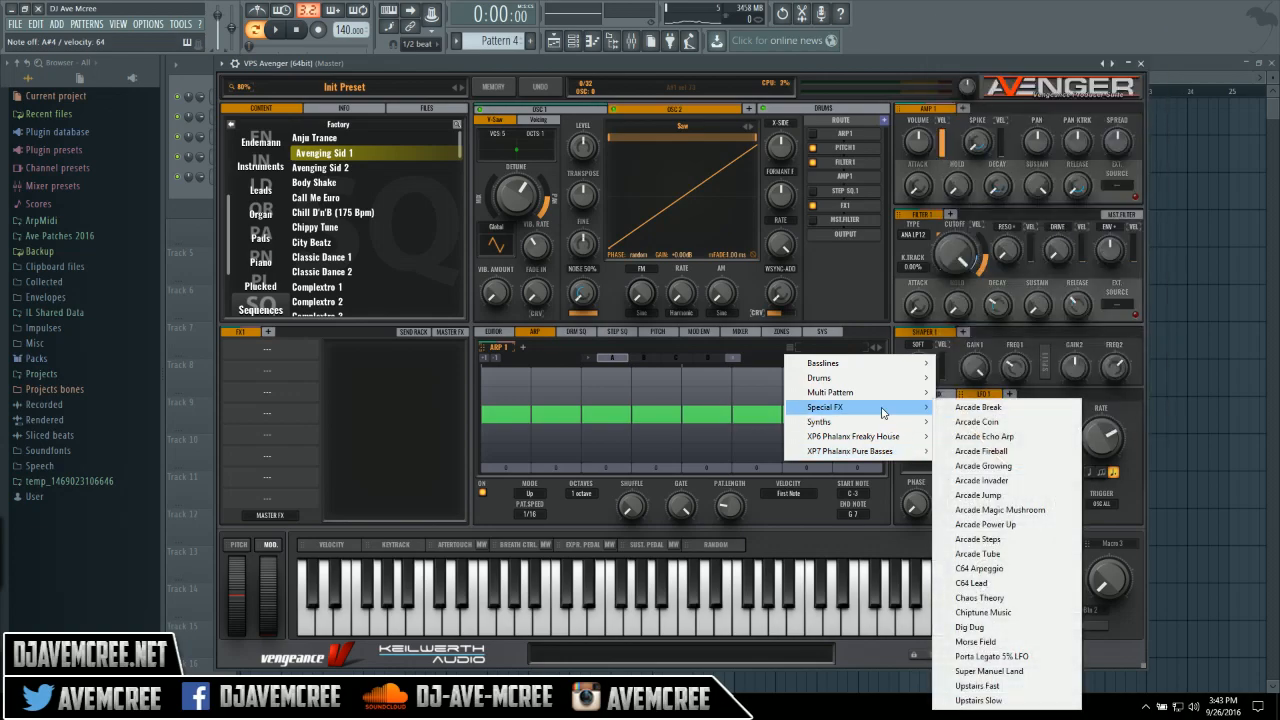
left_click(969, 437)
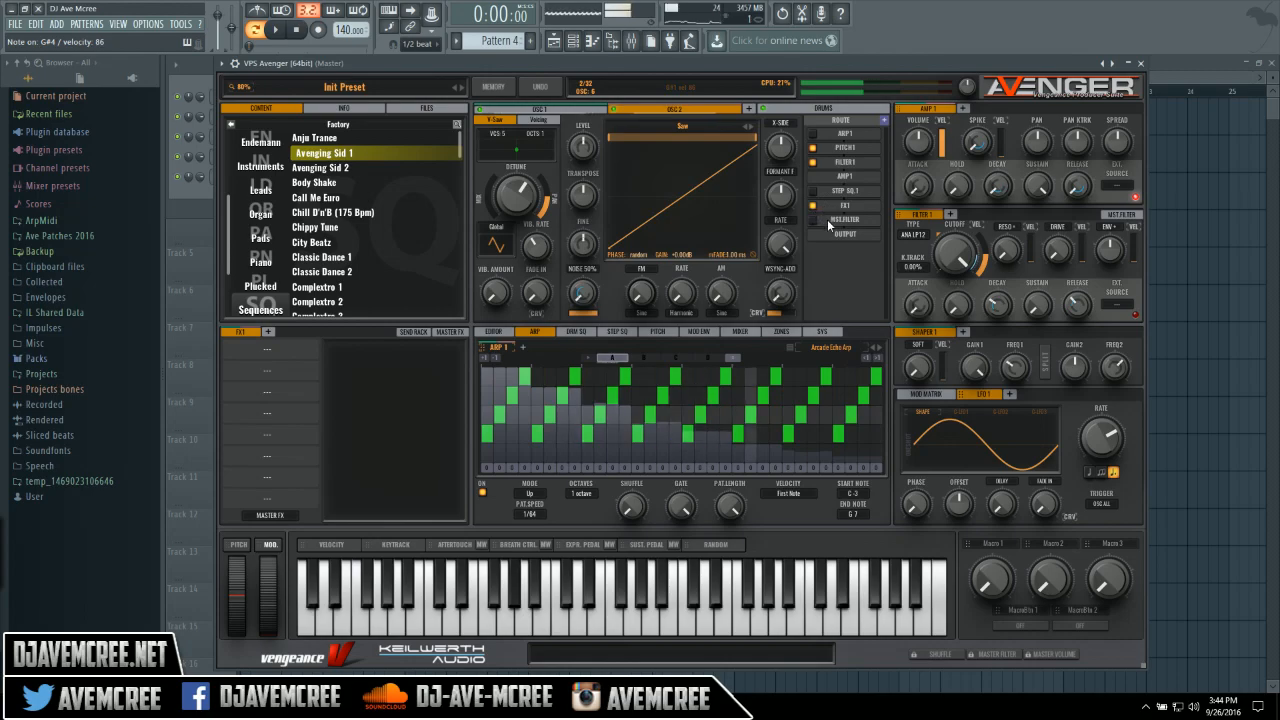
left_click(813, 134)
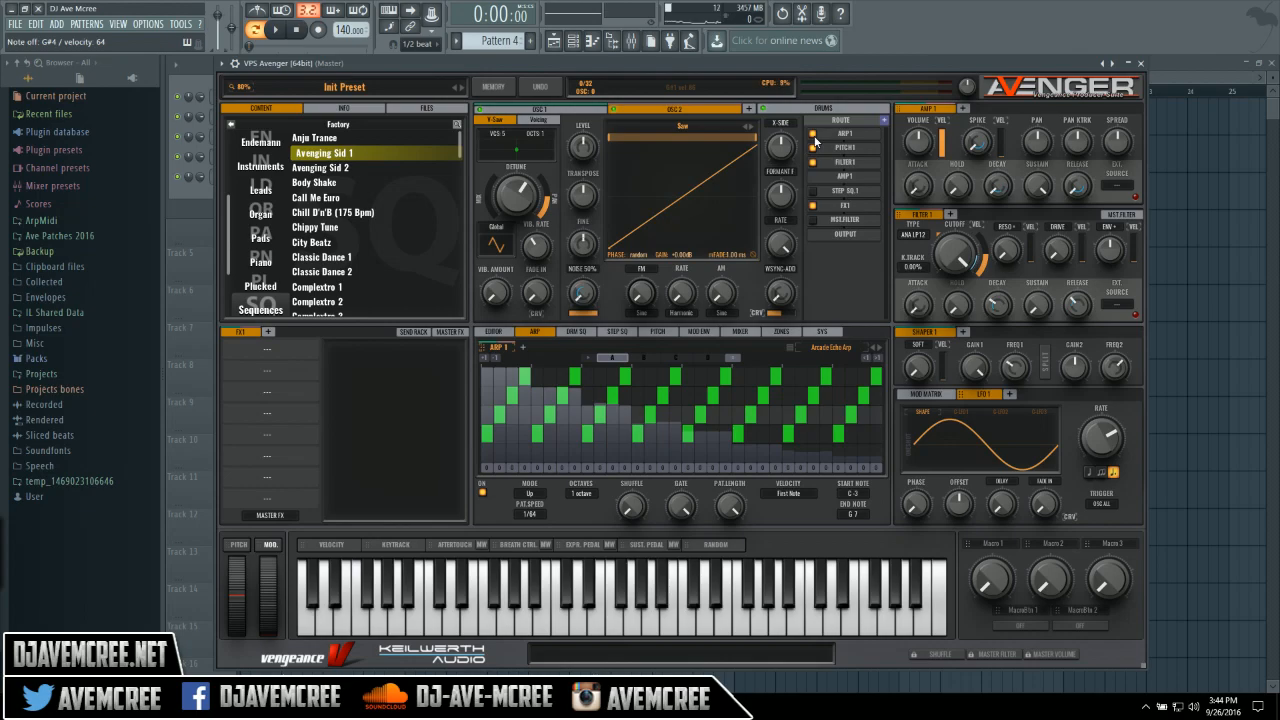
key("h")
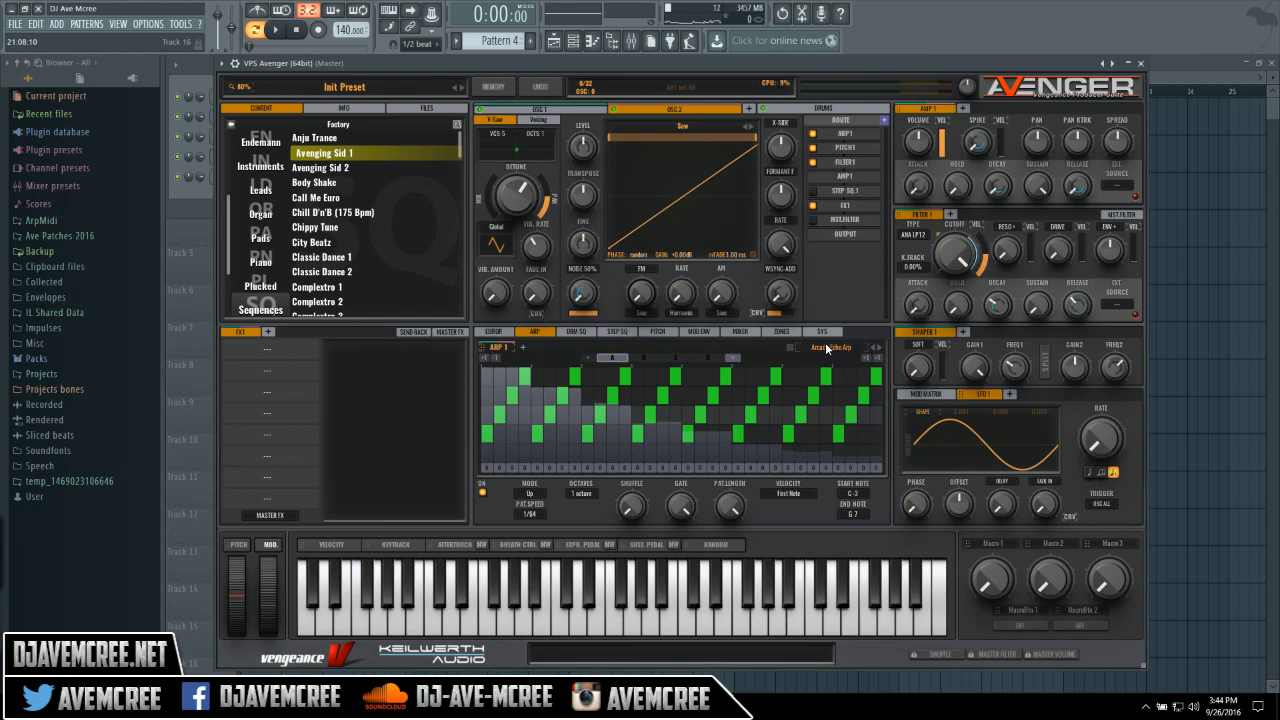
Step: Initialize all synth settings to return to the blank Init Preset
left_click(489, 88)
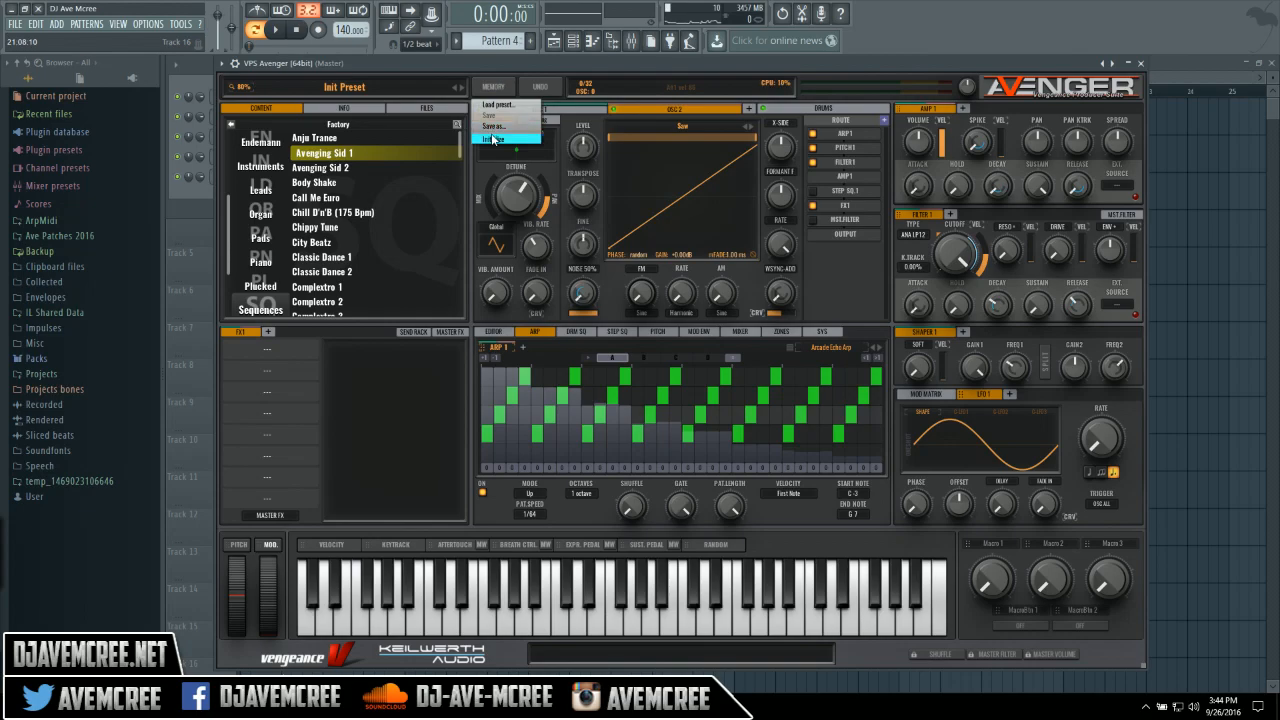
left_click(491, 137)
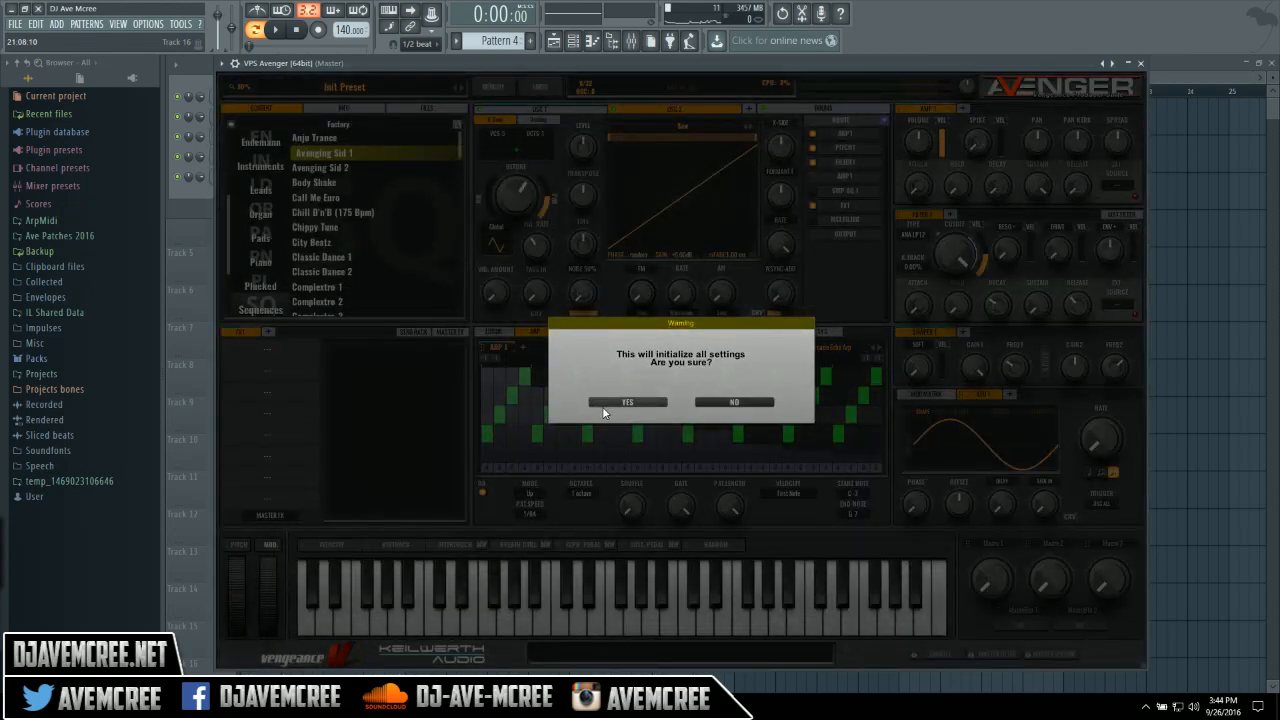
left_click(627, 403)
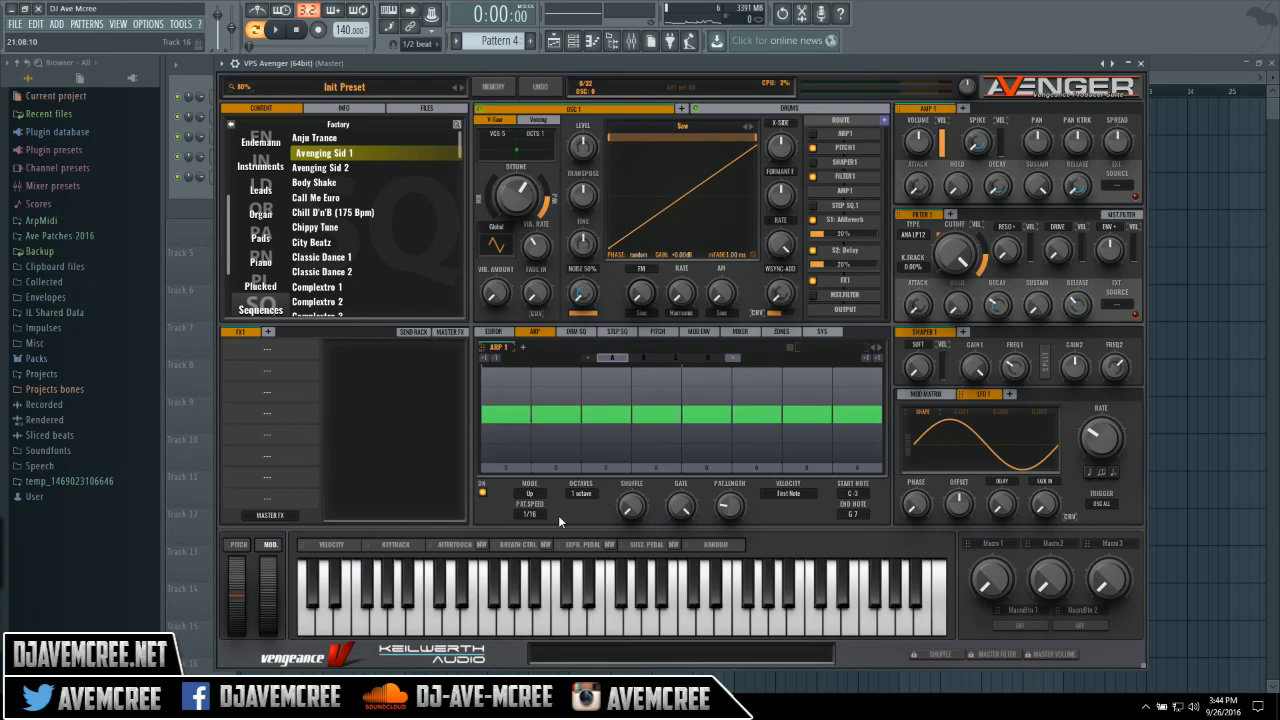
Step: Examine the available mode, octave and pattern speed options of ARP 1
left_click(538, 496)
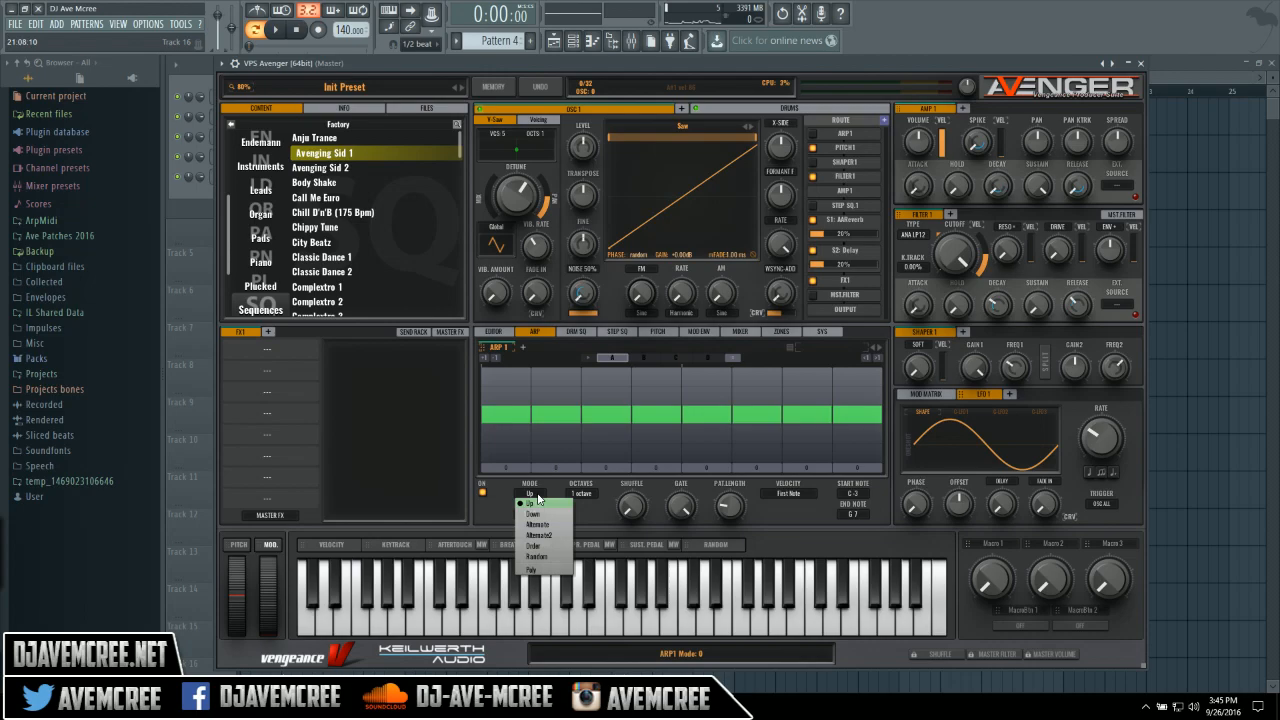
left_click(577, 492)
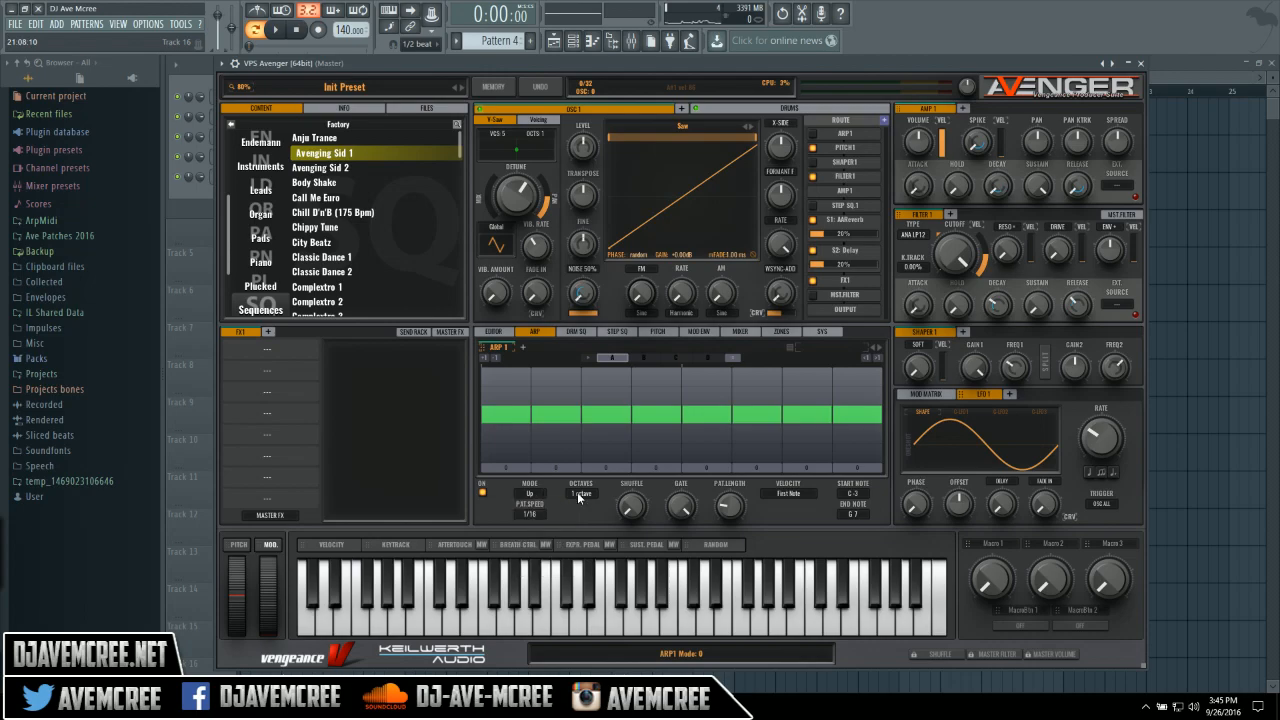
left_click(577, 492)
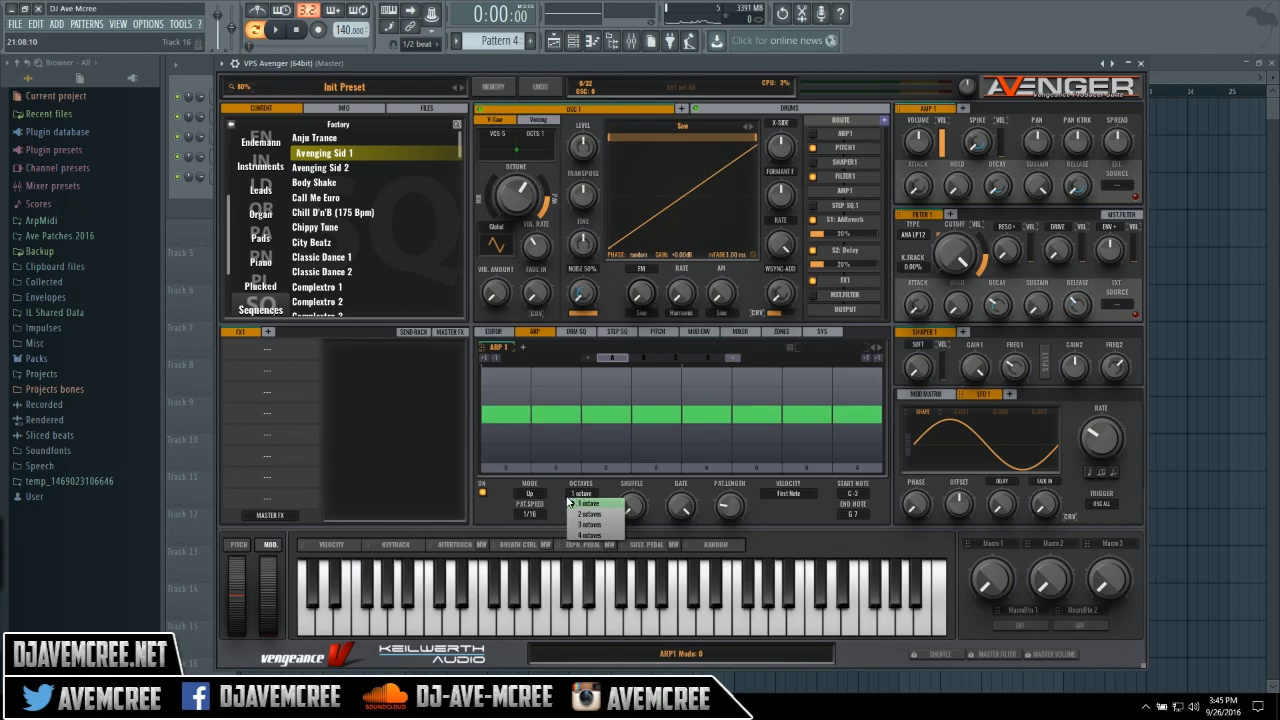
left_click(561, 503)
left_click(536, 514)
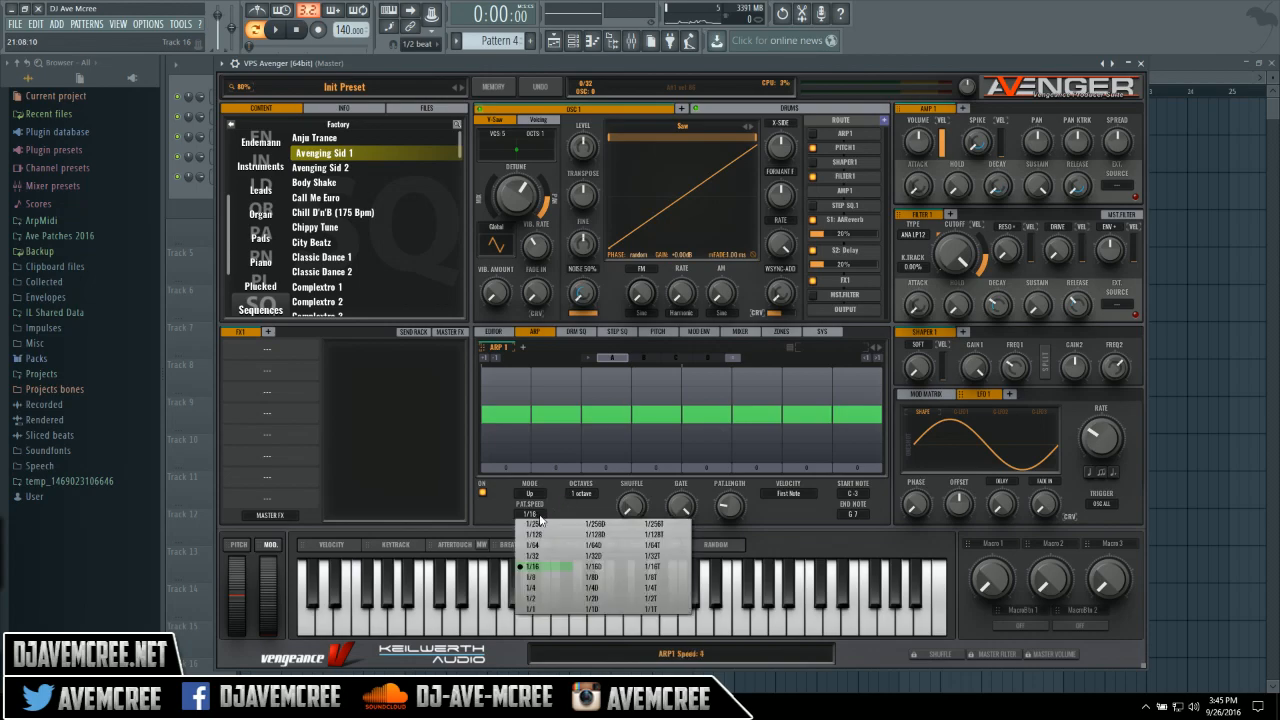
left_click(494, 522)
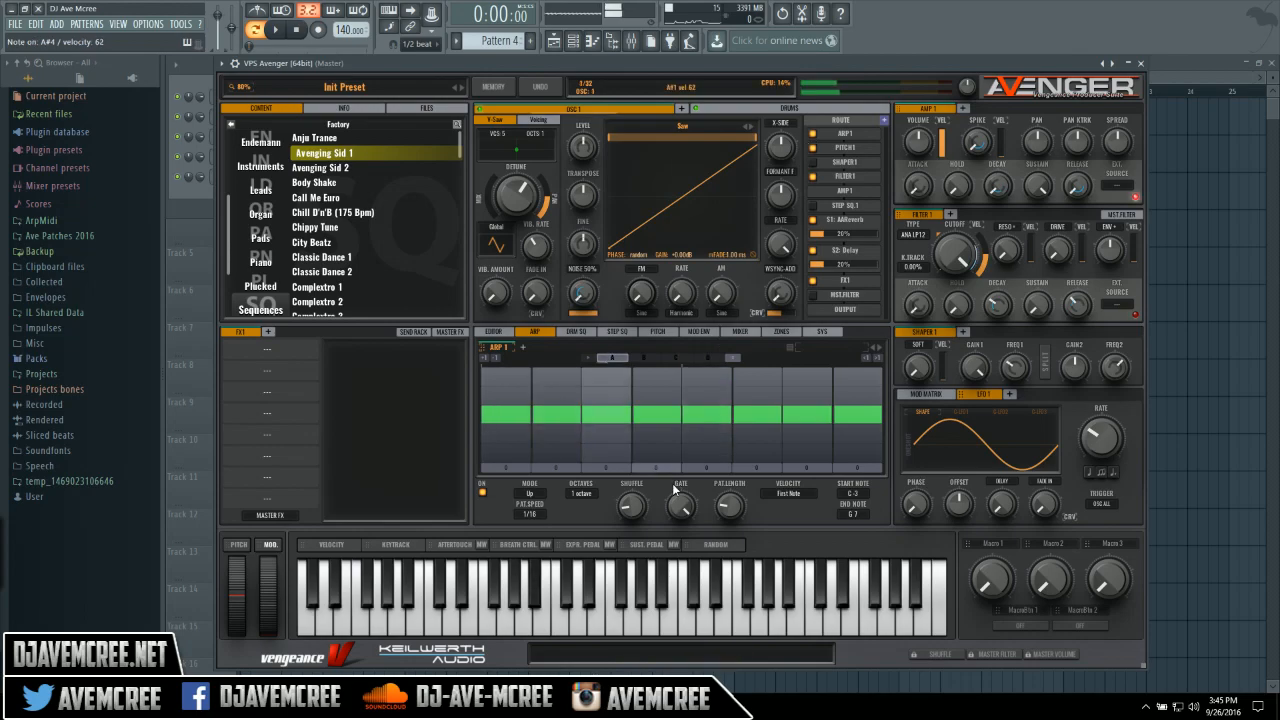
Step: Try out ARP 1's shuffle and gate, and move and resize the note in the pattern's first step
left_click_drag(643, 505, 643, 572)
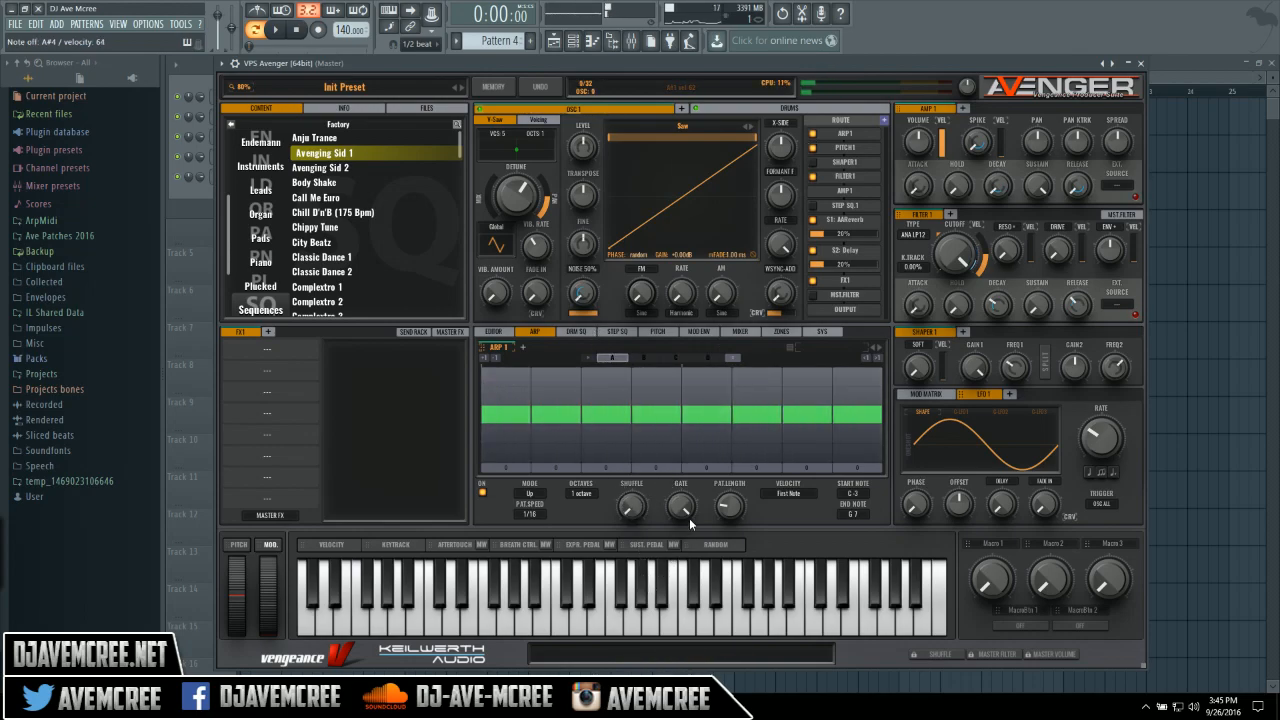
left_click_drag(688, 516, 655, 495)
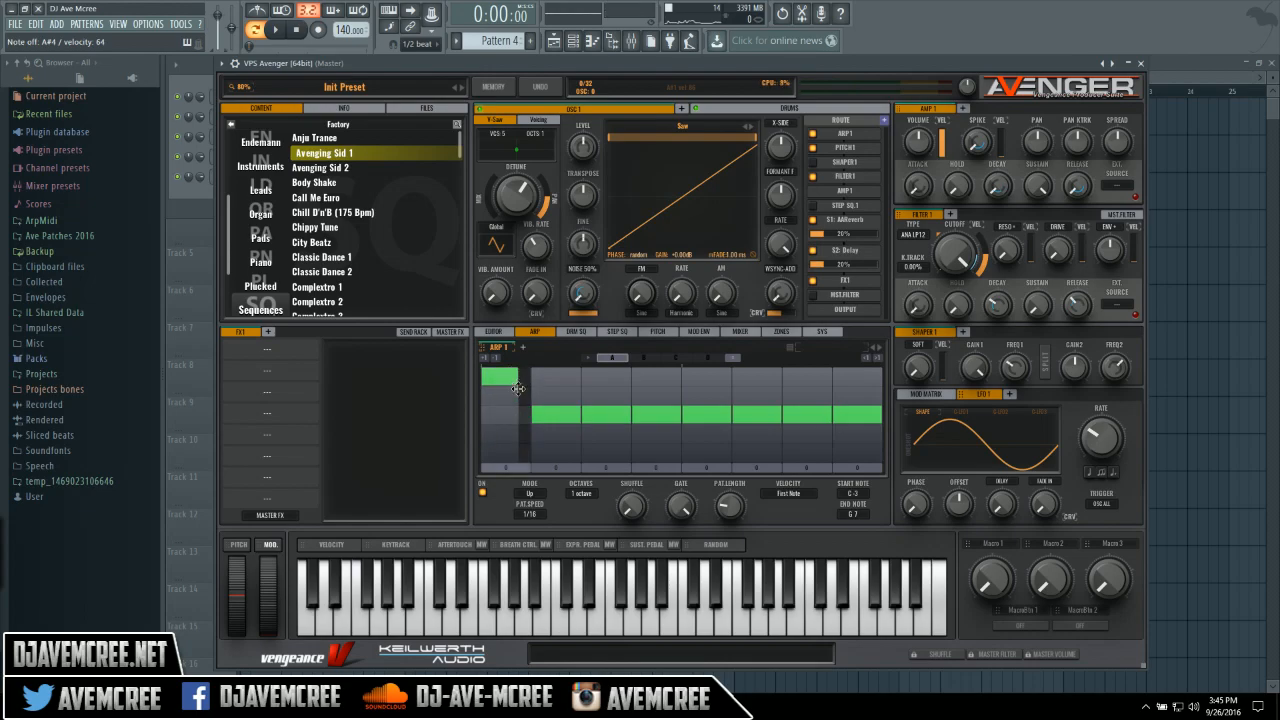
mouse_move(512, 409)
left_mouse_down()
mouse_move(491, 416)
mouse_move(521, 418)
left_mouse_up()
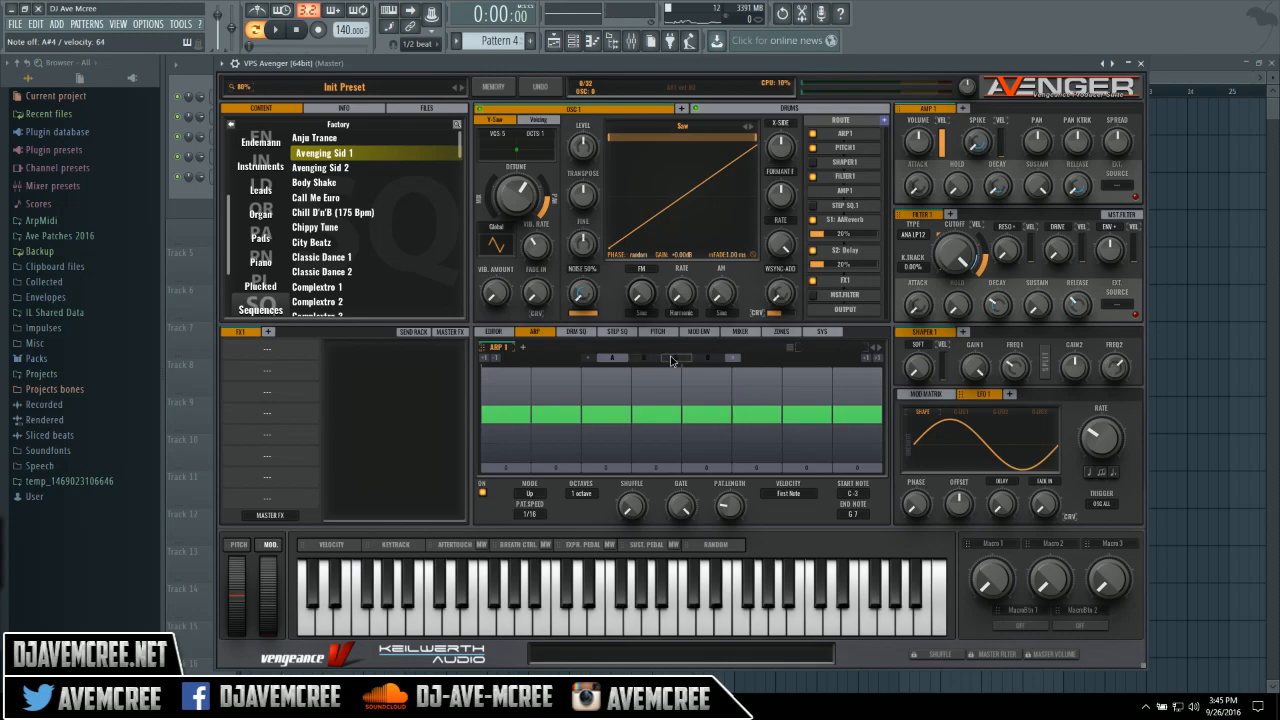
Step: Add a second arpeggiator and a second oscillator, and assign ARP 2 in OSC 2's route
left_click(521, 347)
left_click(681, 108)
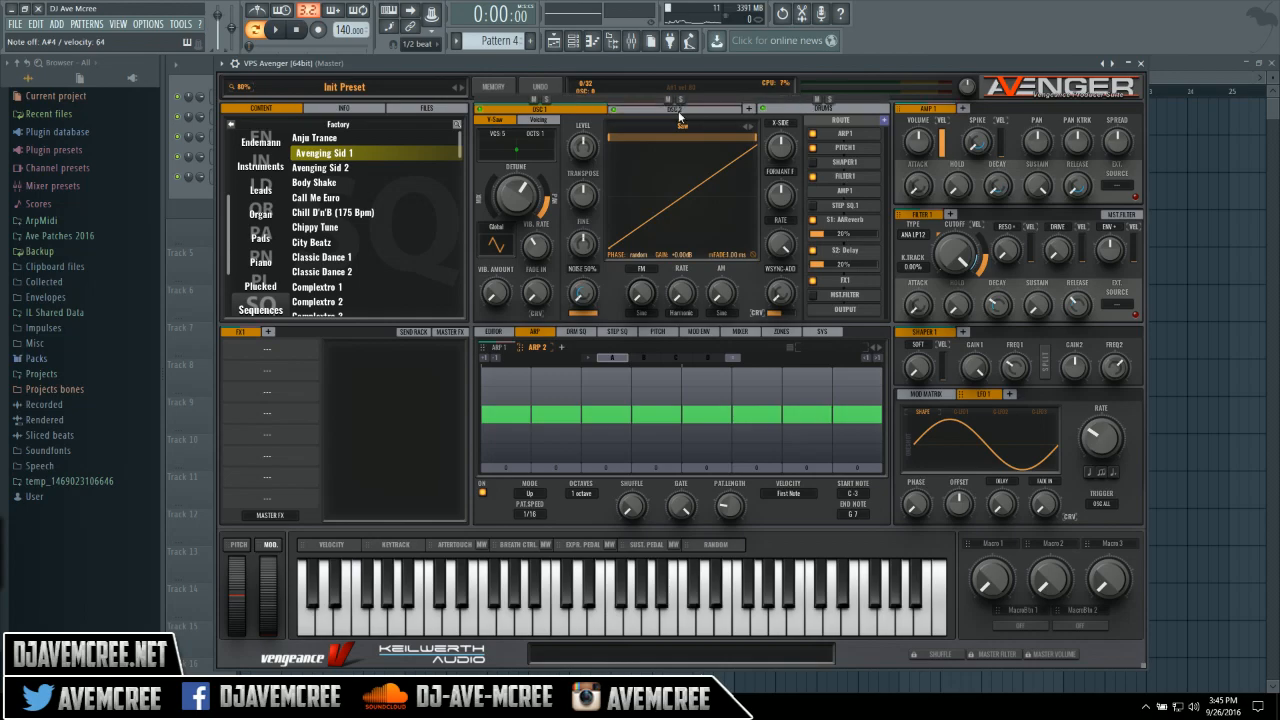
left_click(679, 114)
left_click(845, 135)
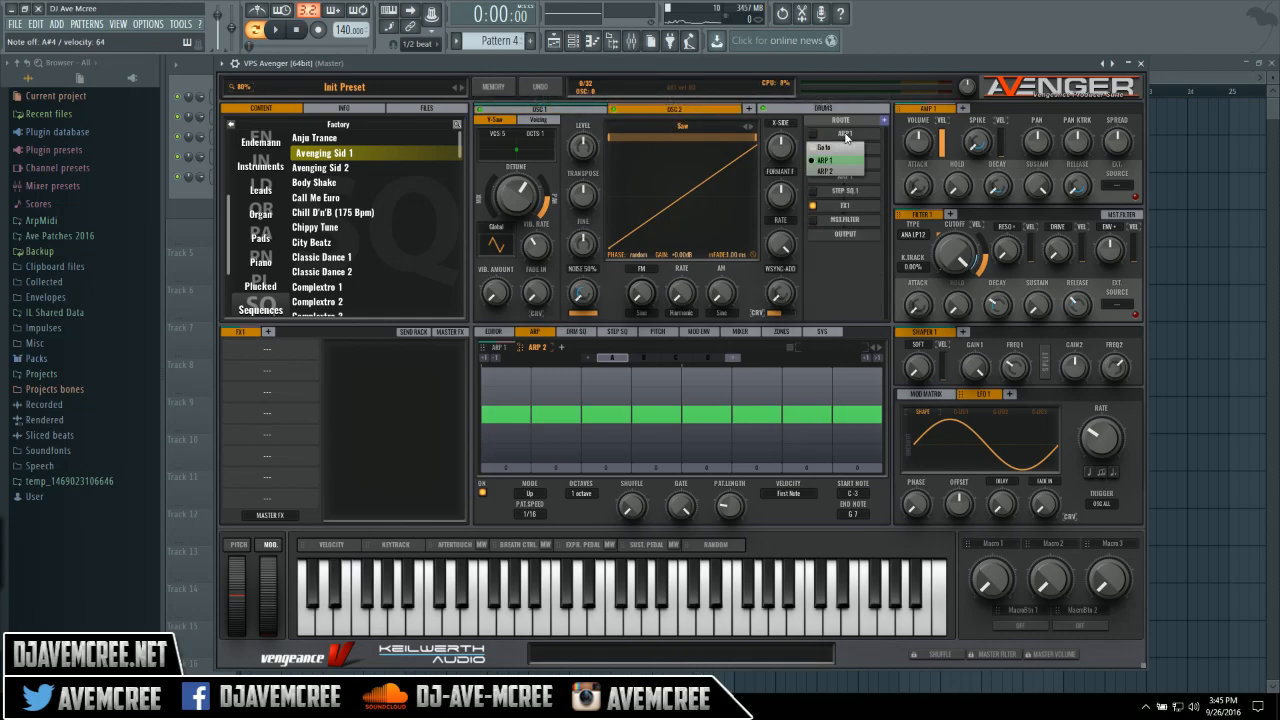
left_click(816, 171)
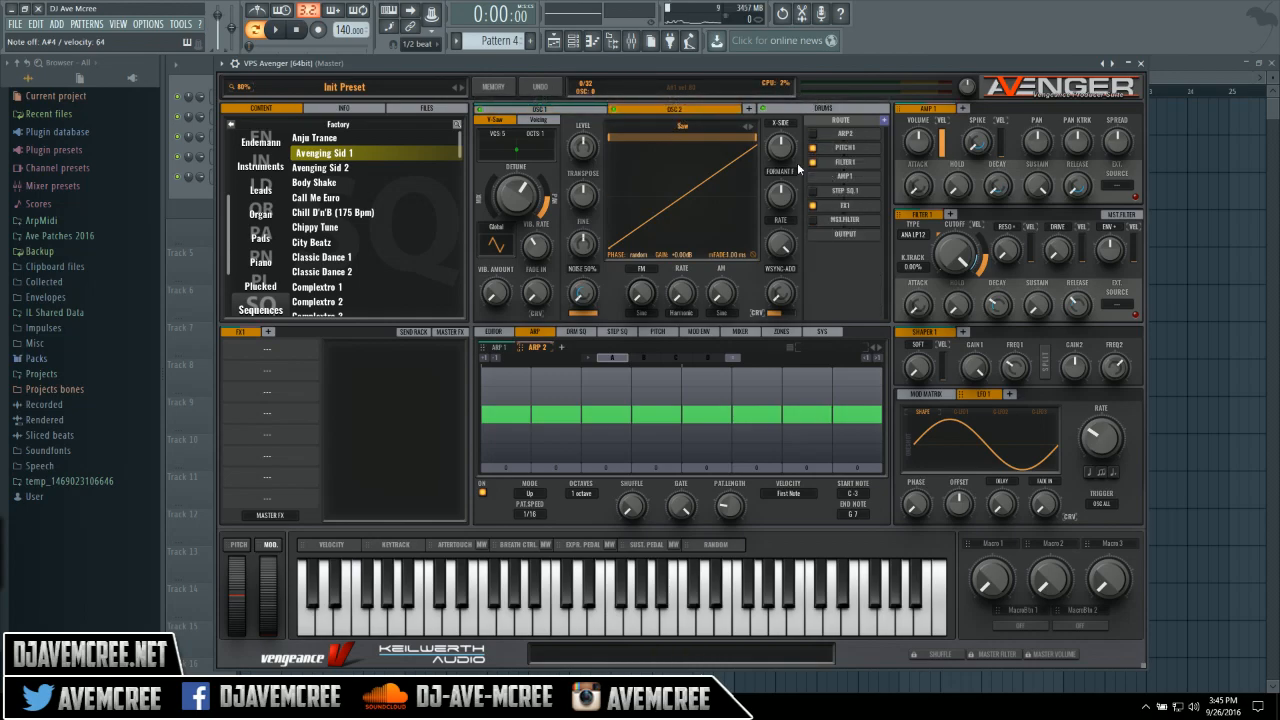
Step: Select OSC 1 and load the Full Throttle pattern into ARP 2
left_click(570, 110)
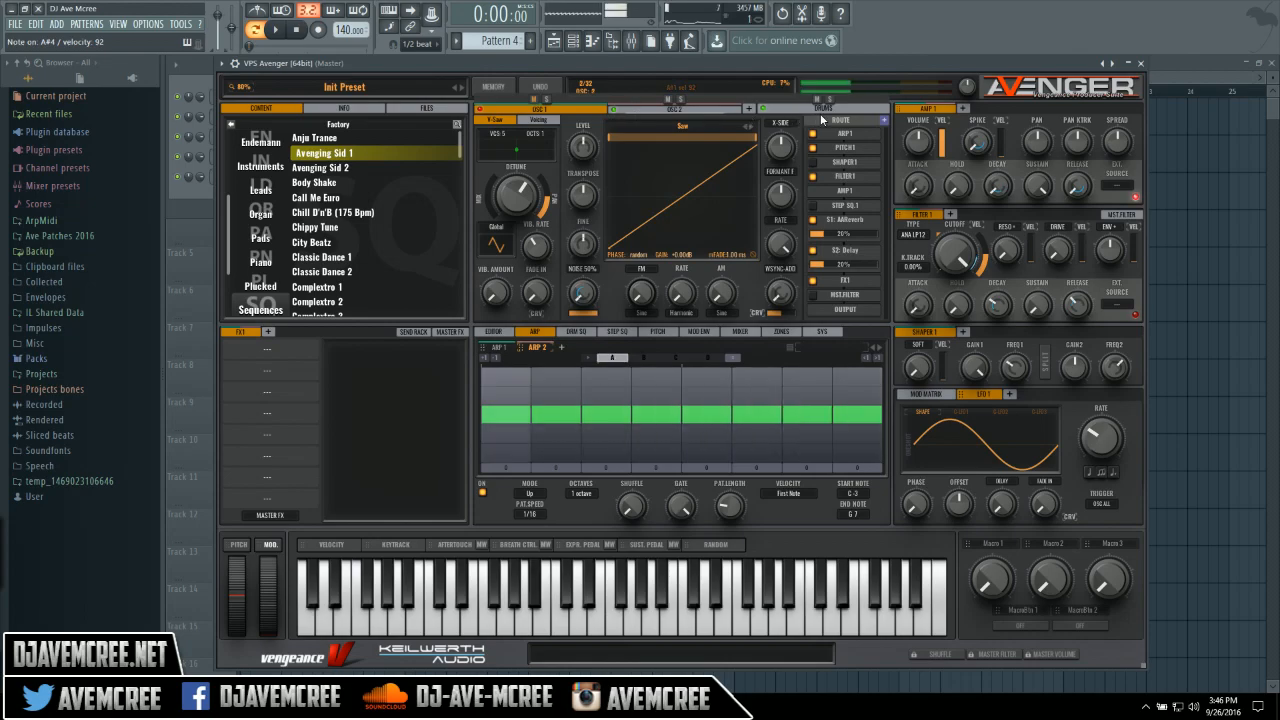
left_click(837, 352)
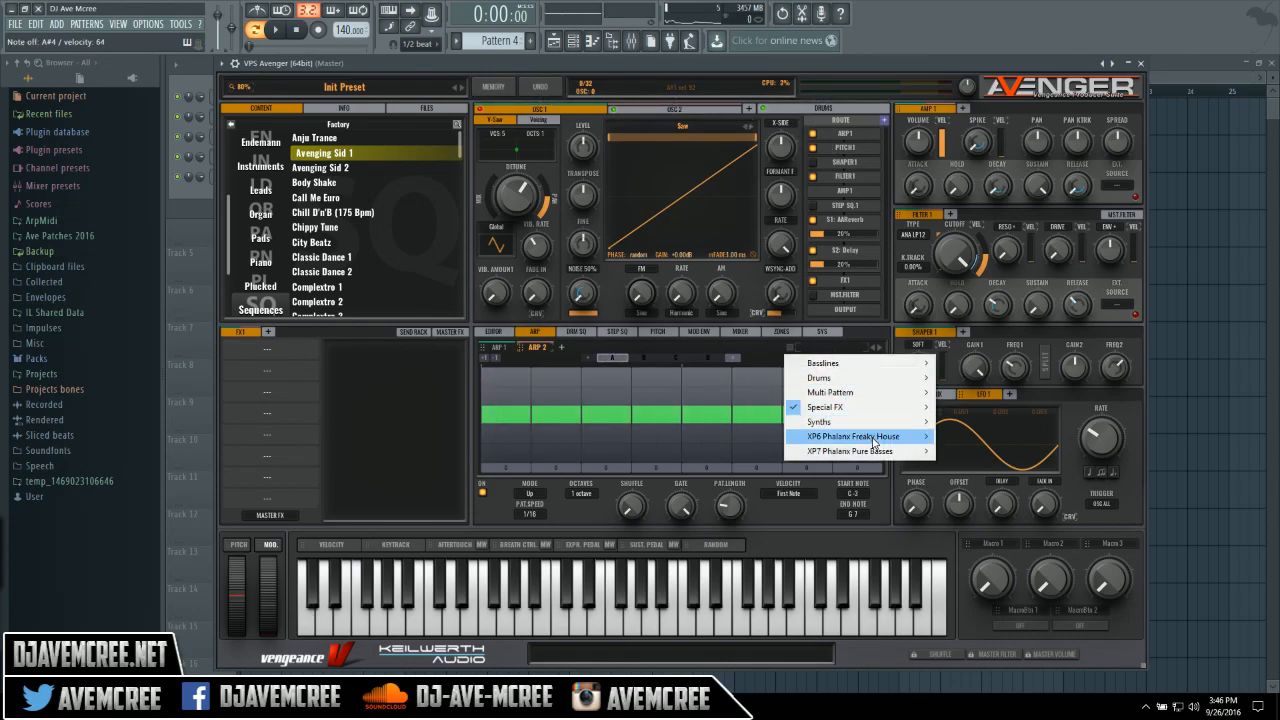
mouse_move(875, 441)
left_click(967, 466)
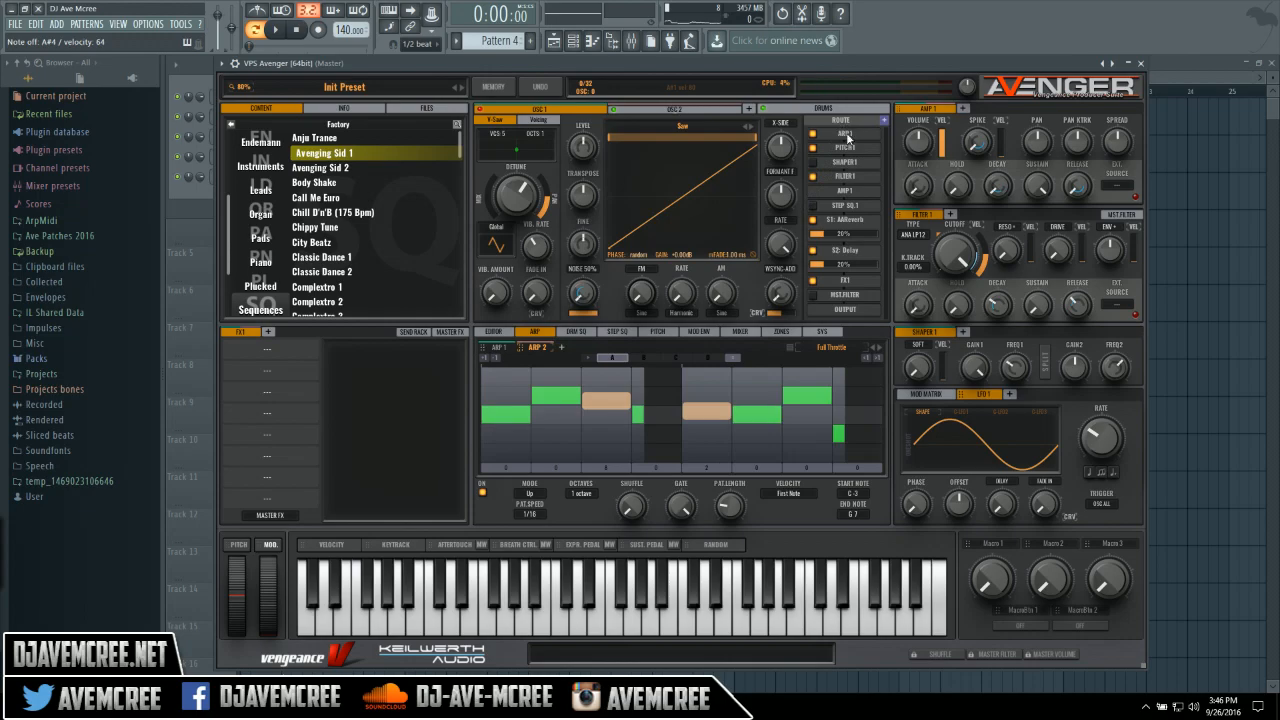
Step: Change the arpeggiator in OSC 1's route to ARP 2, and switch to OSC 2
left_click(847, 137)
left_click(826, 172)
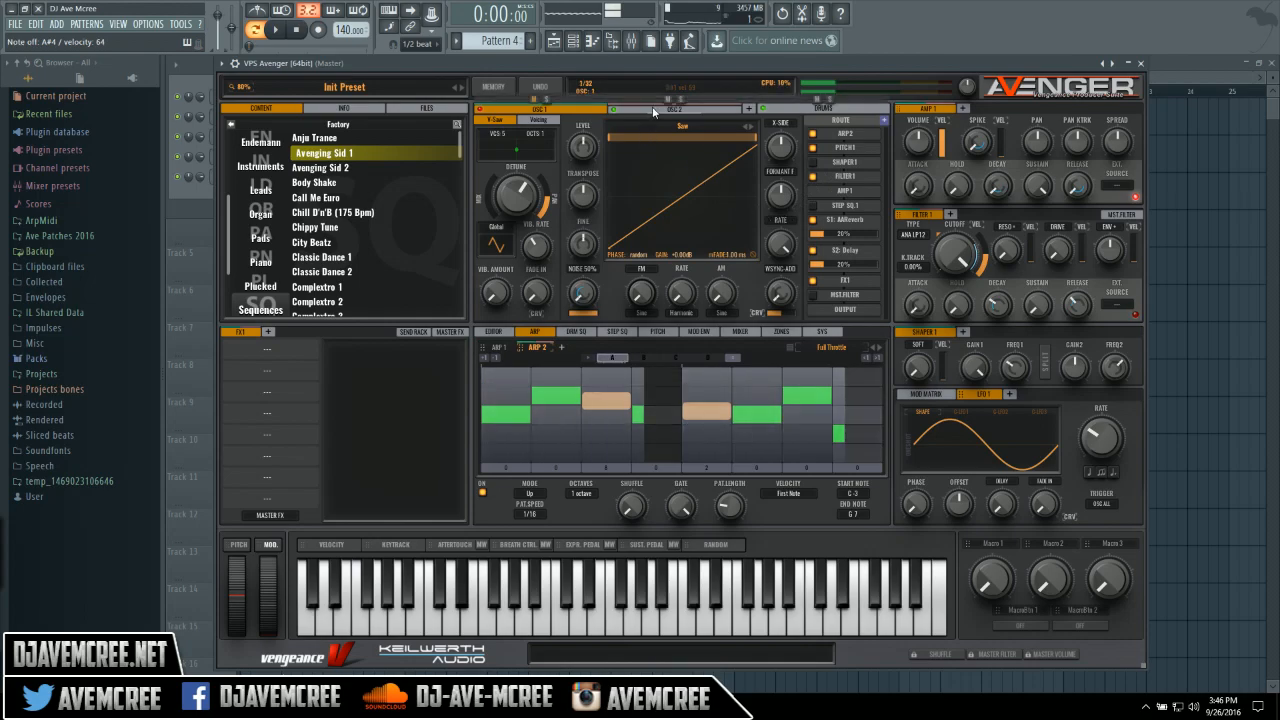
left_click(653, 106)
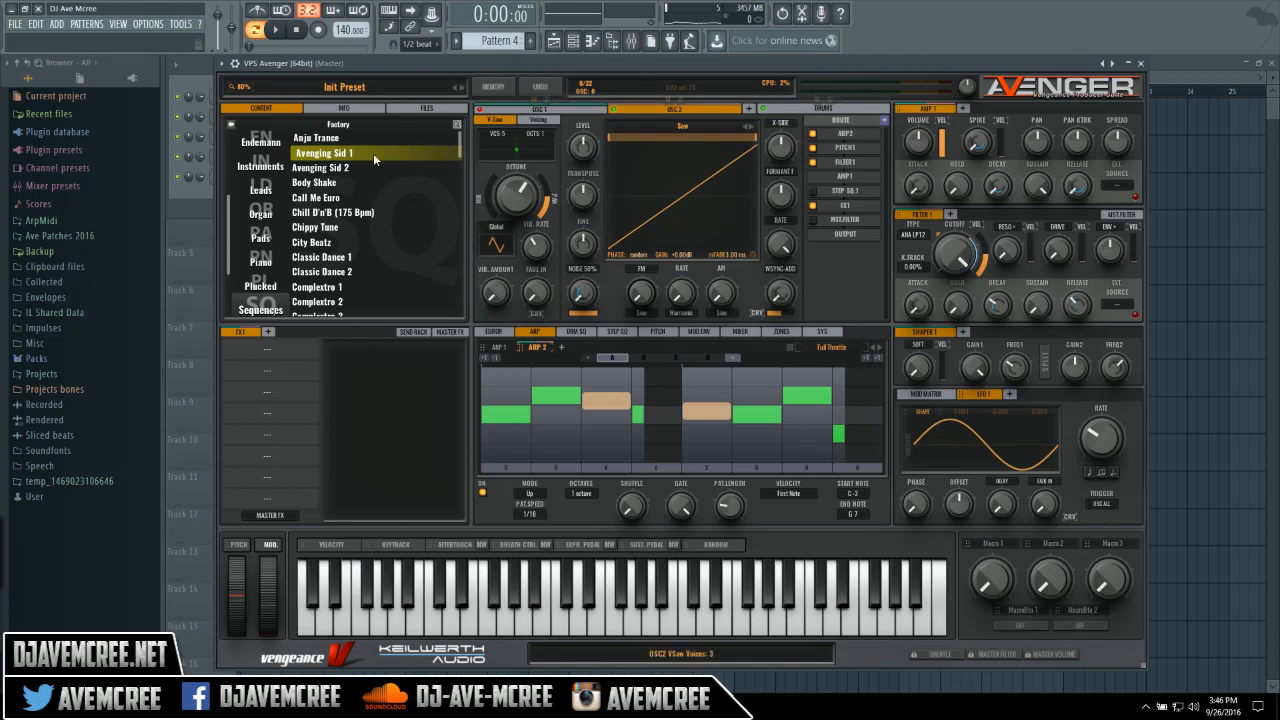
Step: Load the factory sequence preset Call Me Euro and go to the start of the preset categories
left_click(348, 200)
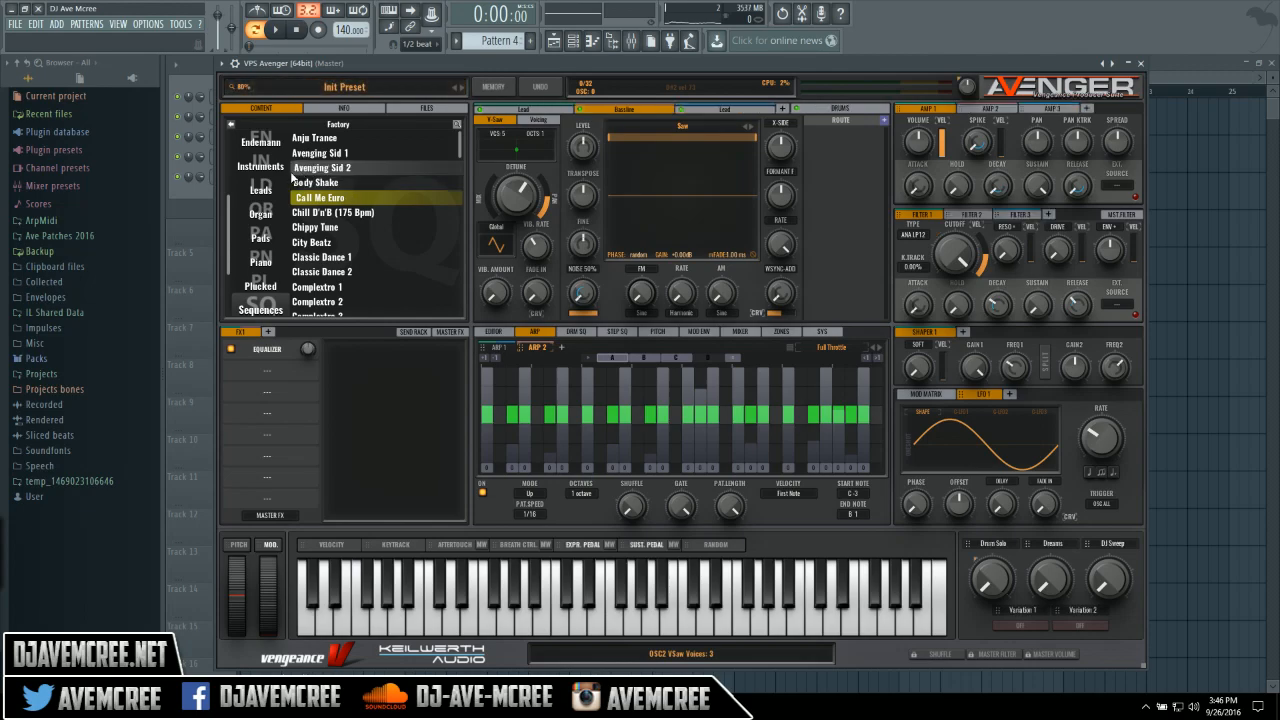
left_click_drag(230, 222, 223, 157)
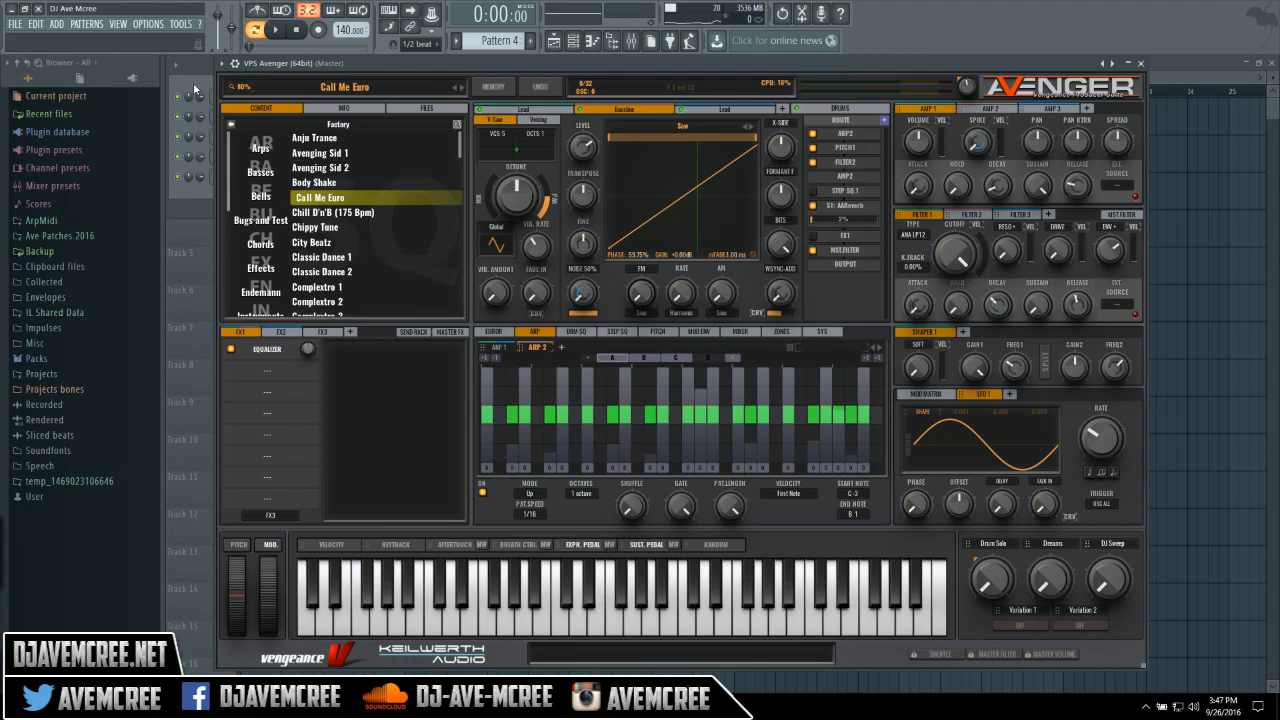
left_click(150, 25)
mouse_move(180, 24)
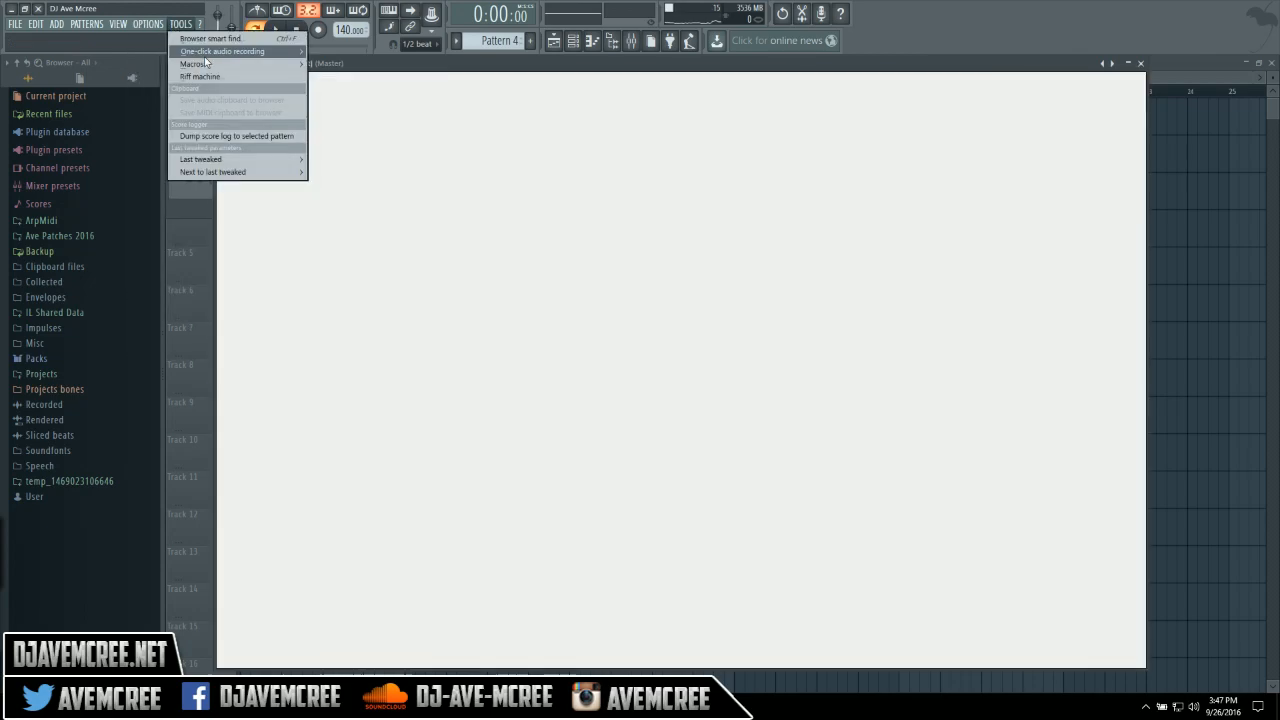
mouse_move(218, 66)
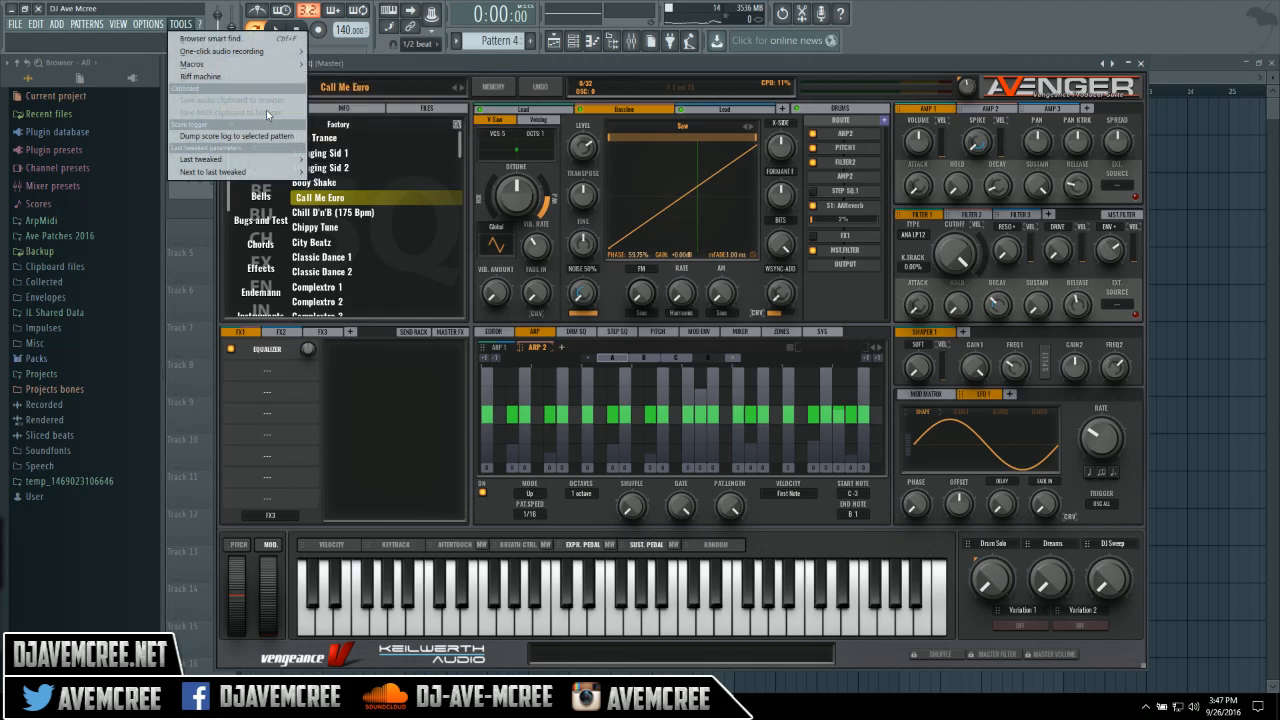
mouse_move(265, 163)
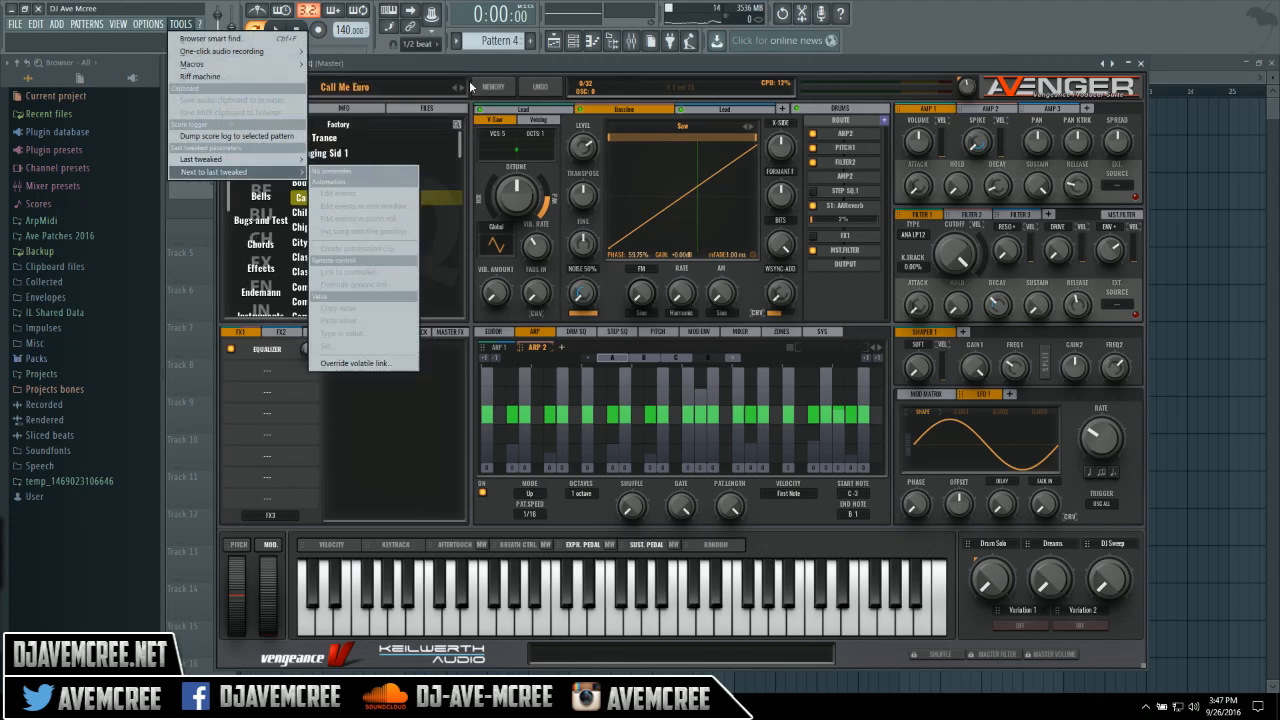
left_click(504, 67)
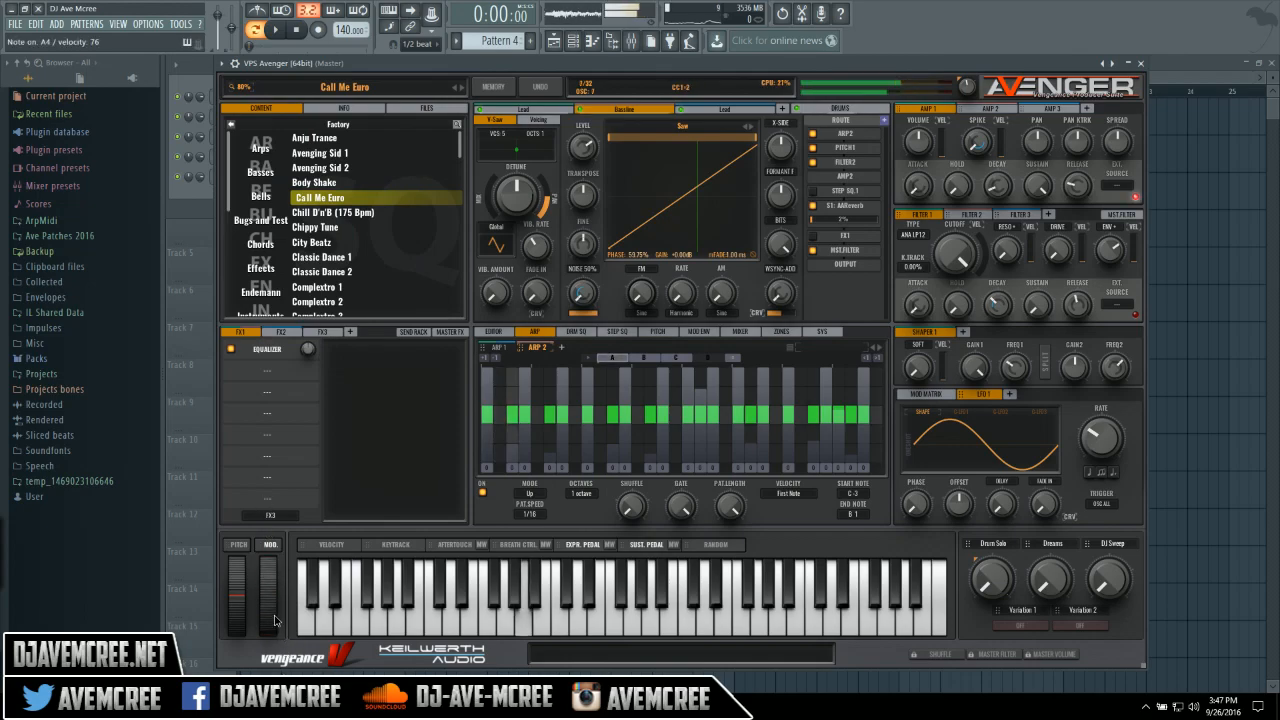
Step: Move the modulation wheel to audition its effect on the Call Me Euro preset
left_click_drag(273, 625, 246, 497)
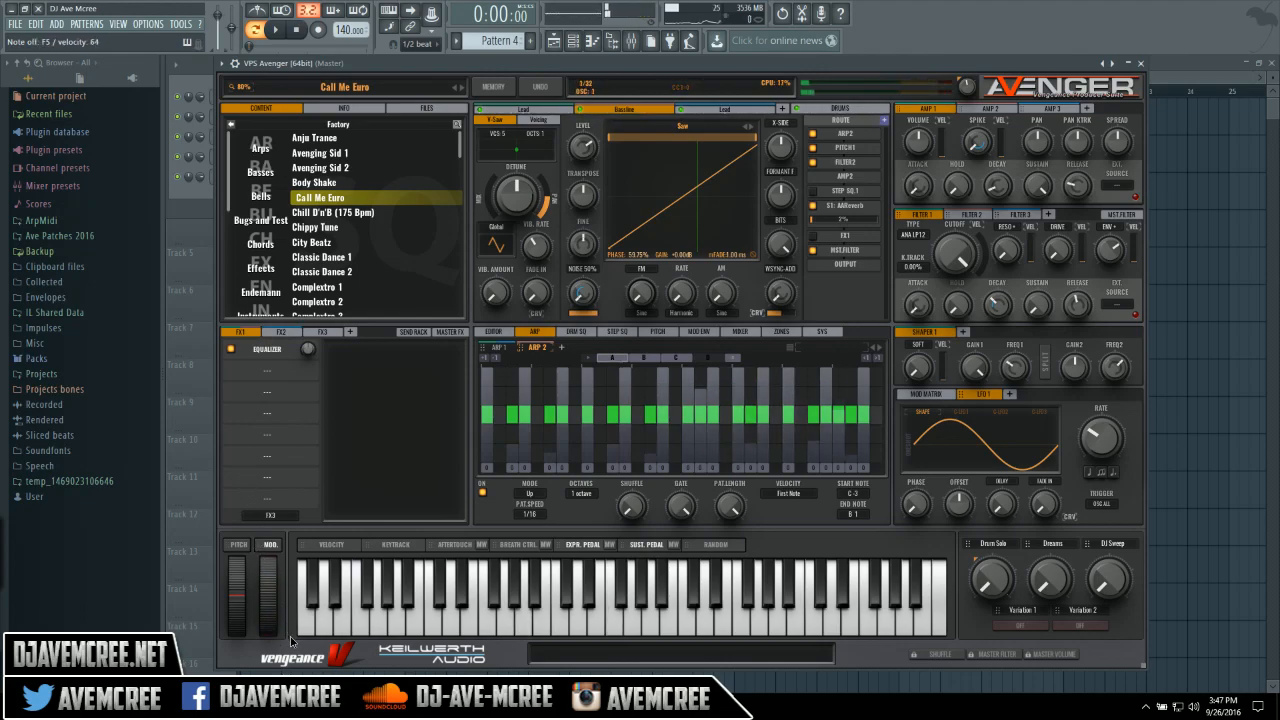
left_click(181, 23)
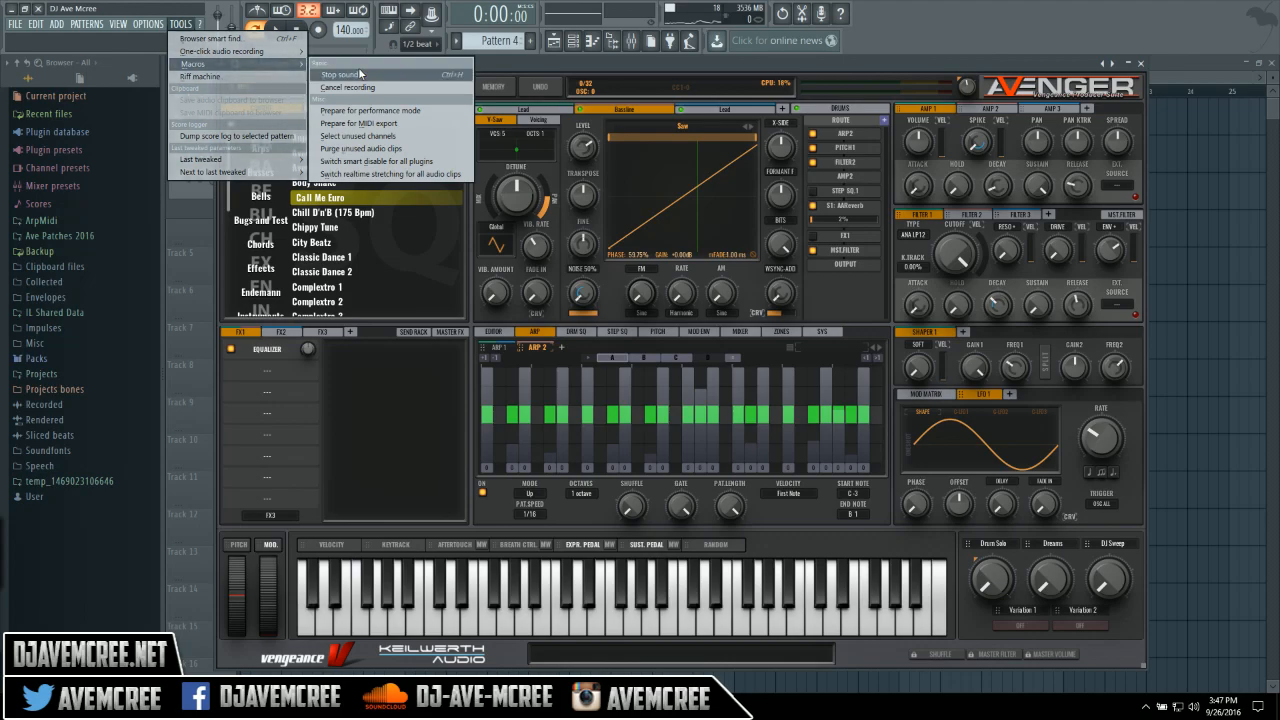
mouse_move(284, 163)
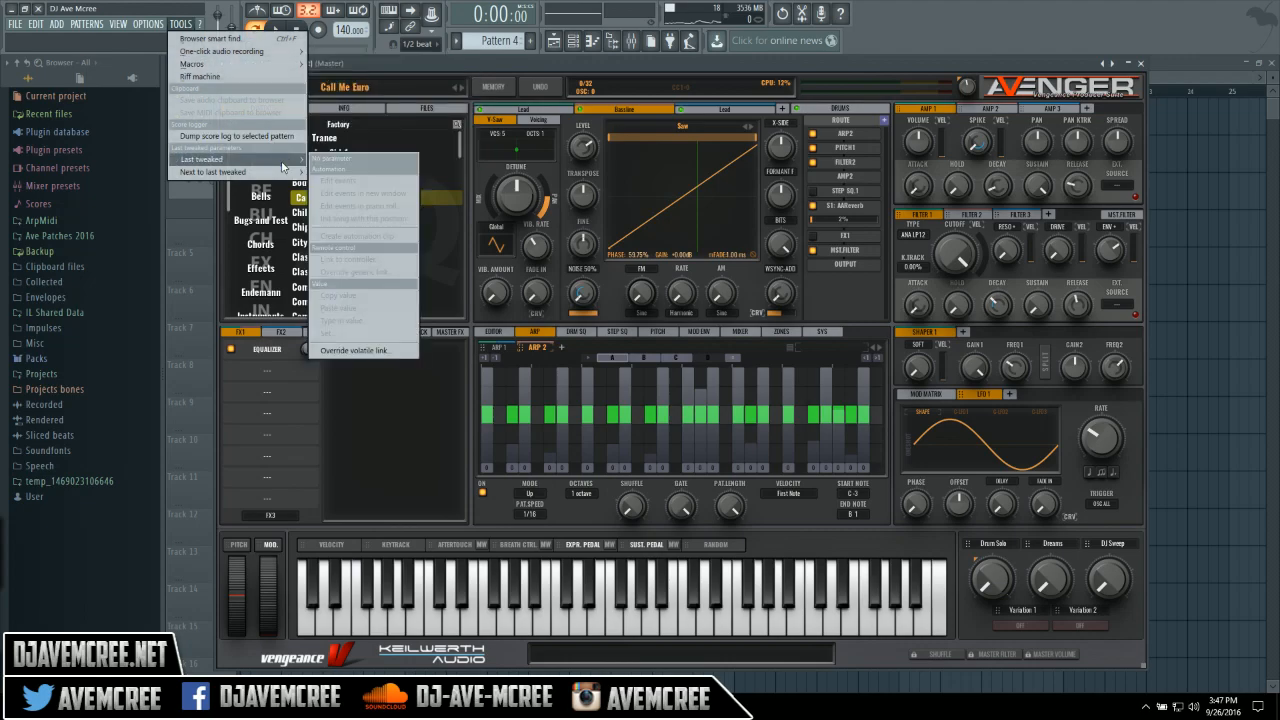
left_click(434, 69)
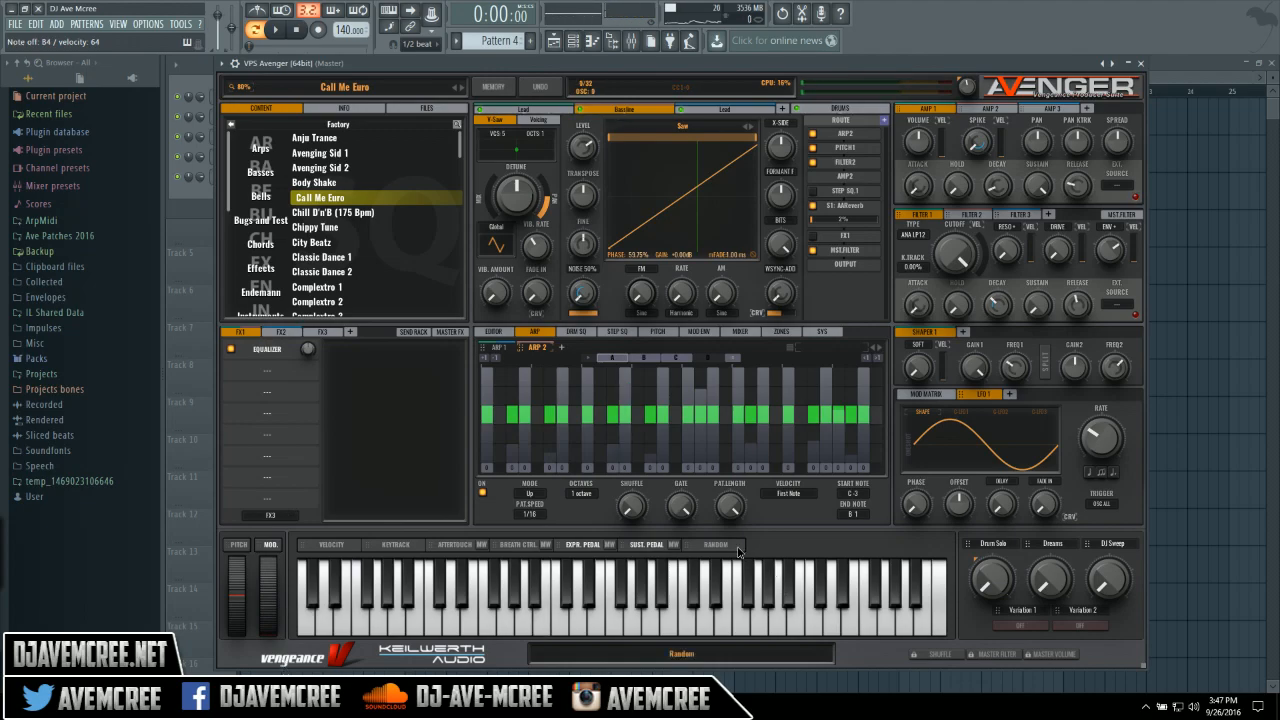
Step: Toggle the MW switches of the breath controller and expression pedal on and back off
left_click(545, 545)
left_click(548, 545)
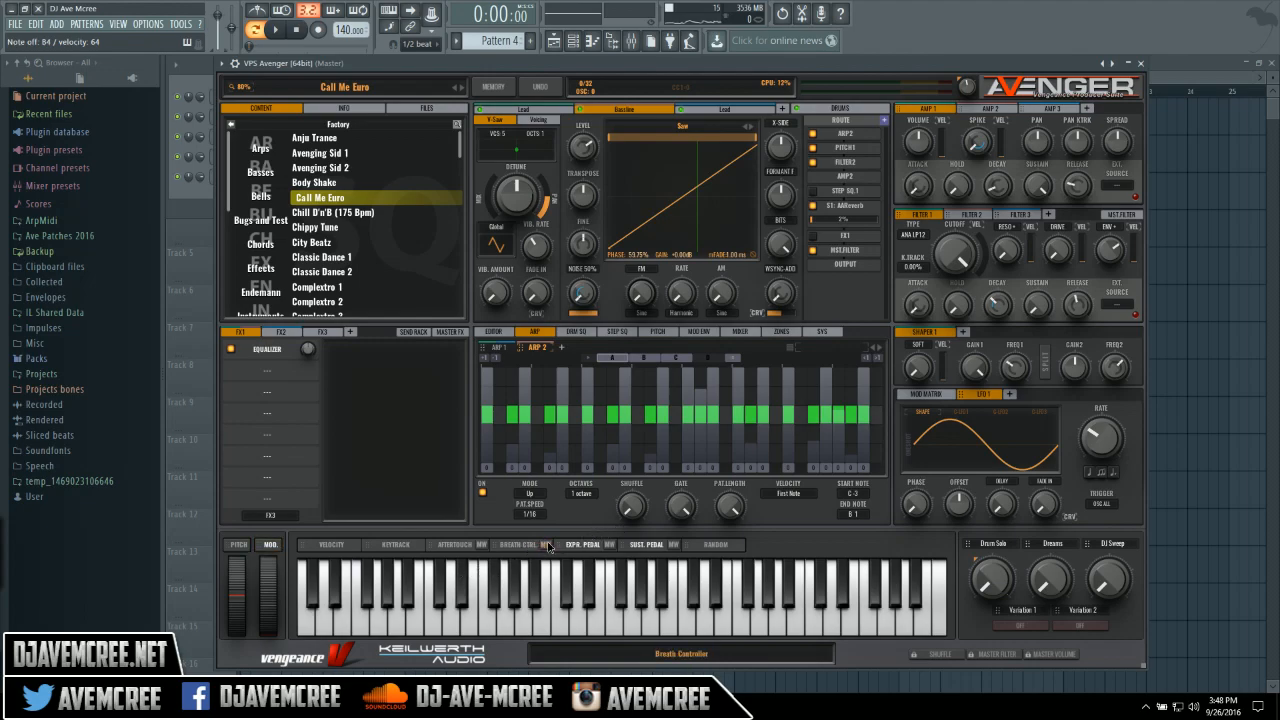
left_click(610, 545)
left_click(611, 546)
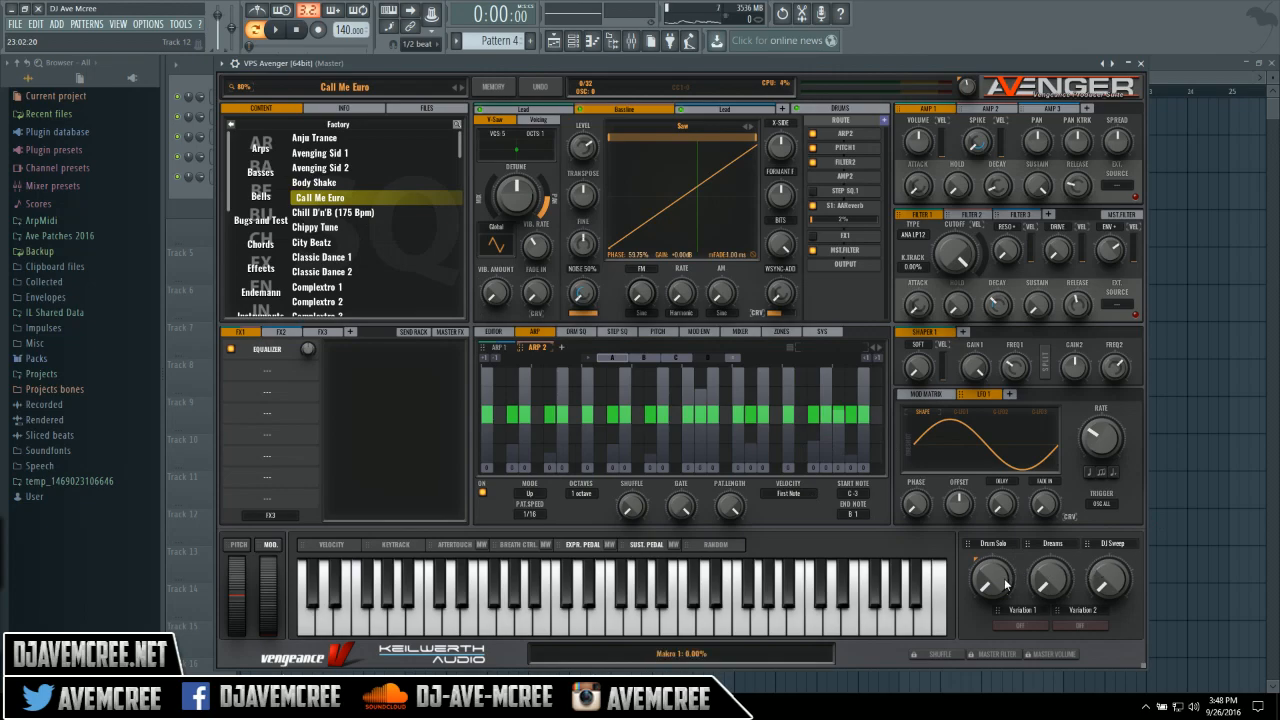
Step: Audition the Drum Solo, Dreams and DJ Sweep macros, turning DJ Sweep to about 61%, and show the modulation matrix assignments
left_click_drag(1003, 584, 972, 680)
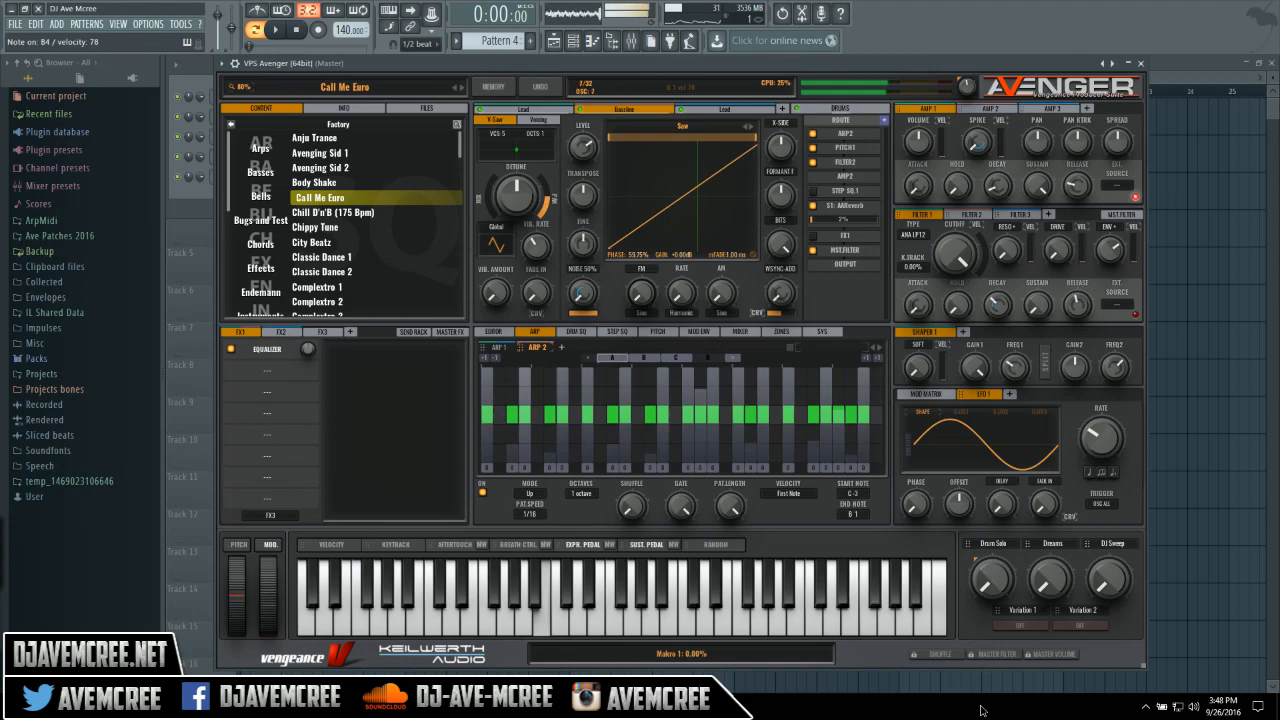
left_click_drag(1049, 577, 1076, 600)
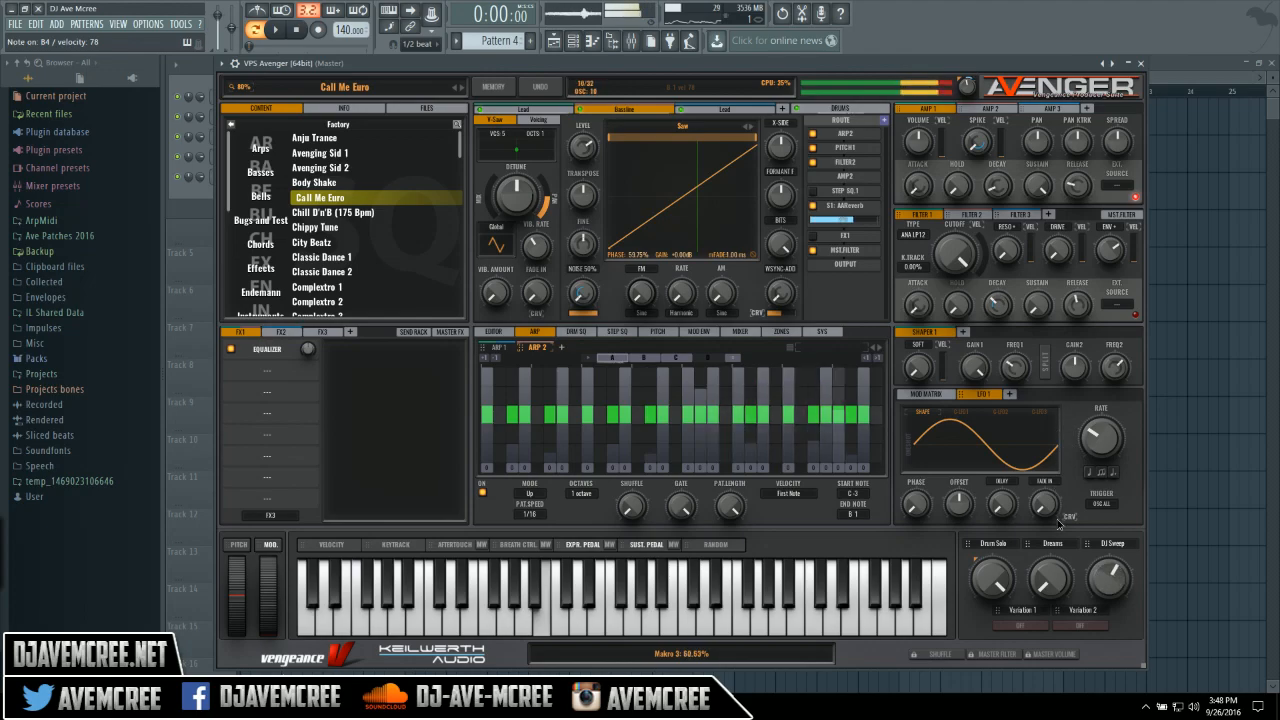
left_click(922, 394)
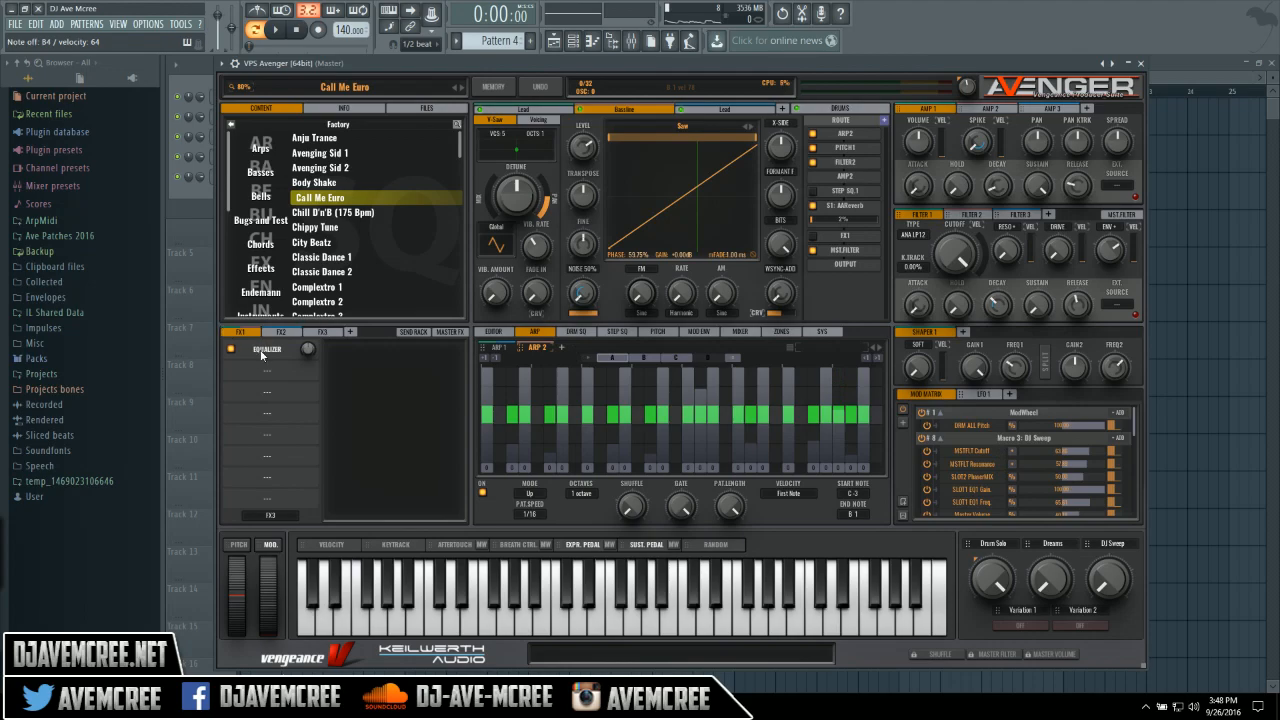
Step: Initialize all synth settings to the Init Preset
left_click(484, 88)
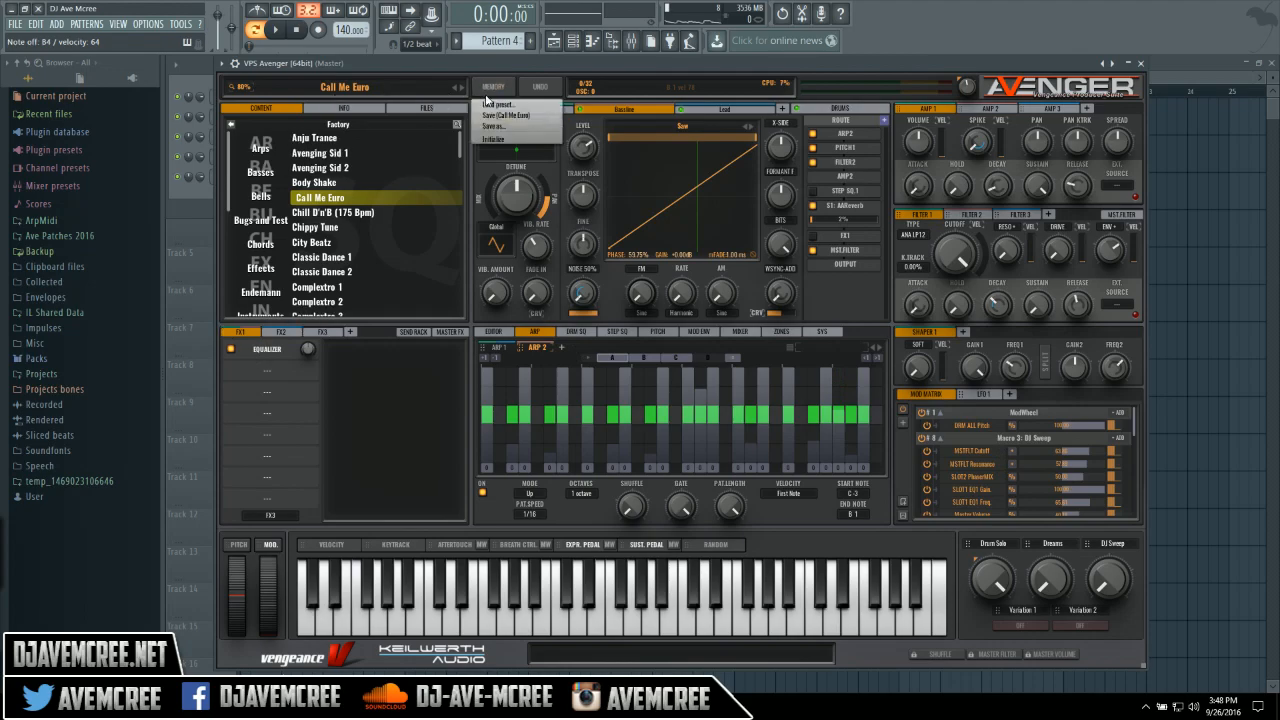
left_click(494, 138)
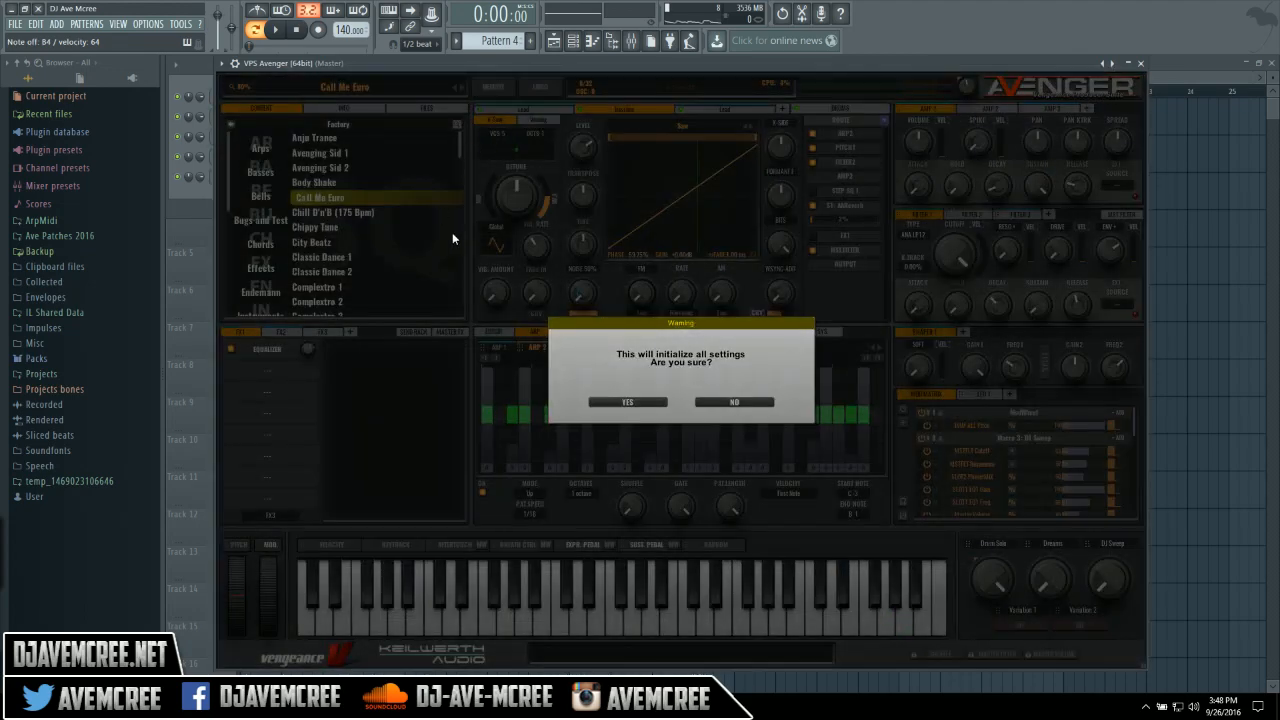
left_click(624, 402)
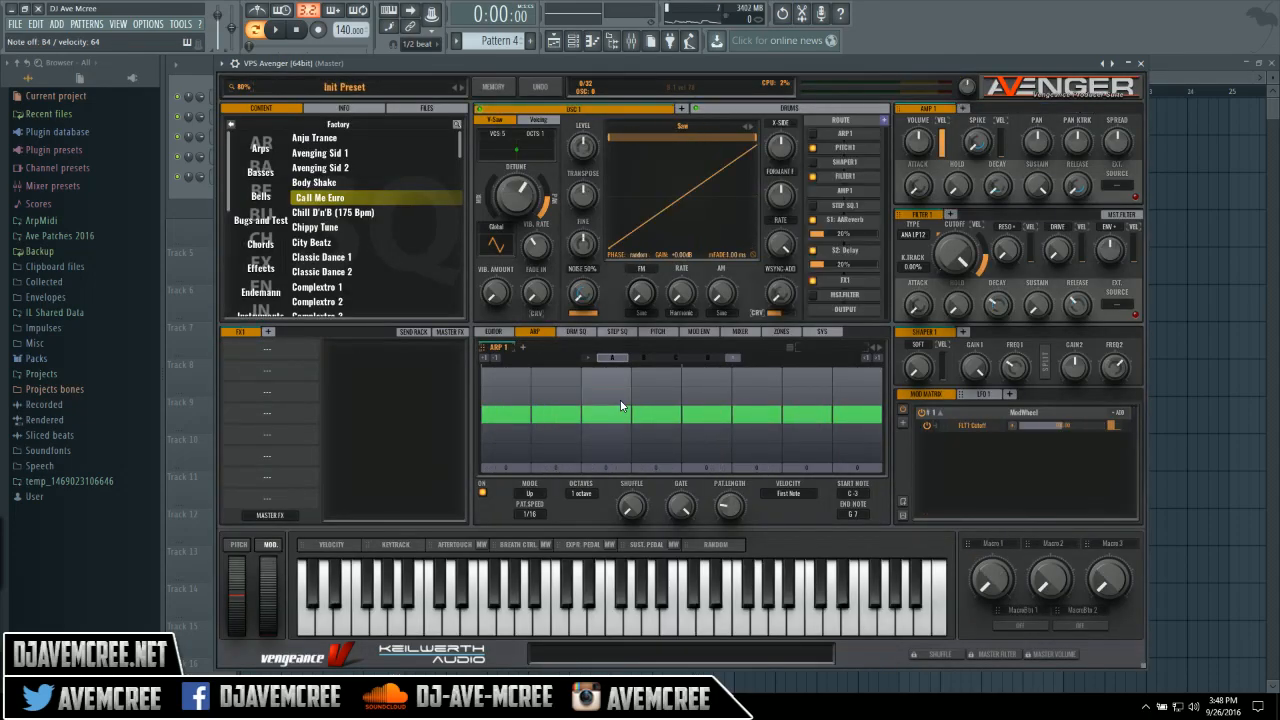
Step: Examine the effect types available for the first slot of FX 1, keeping the slot empty
left_click(265, 351)
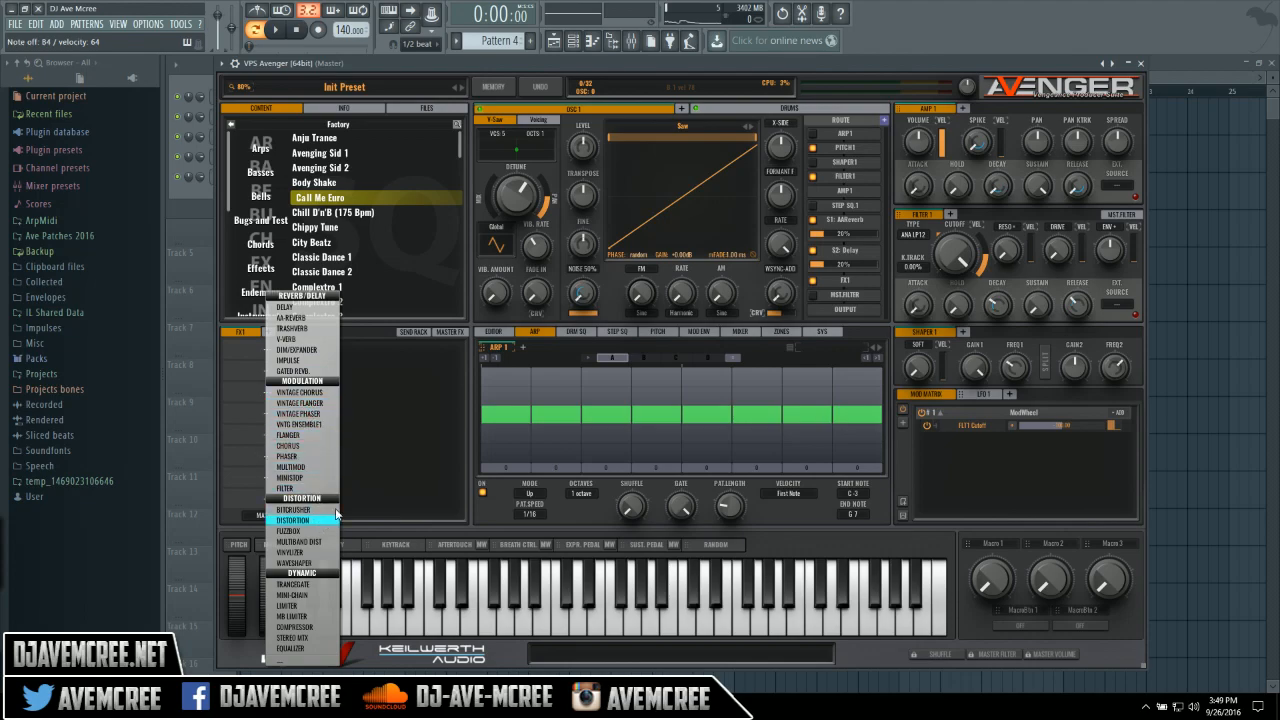
left_click(448, 446)
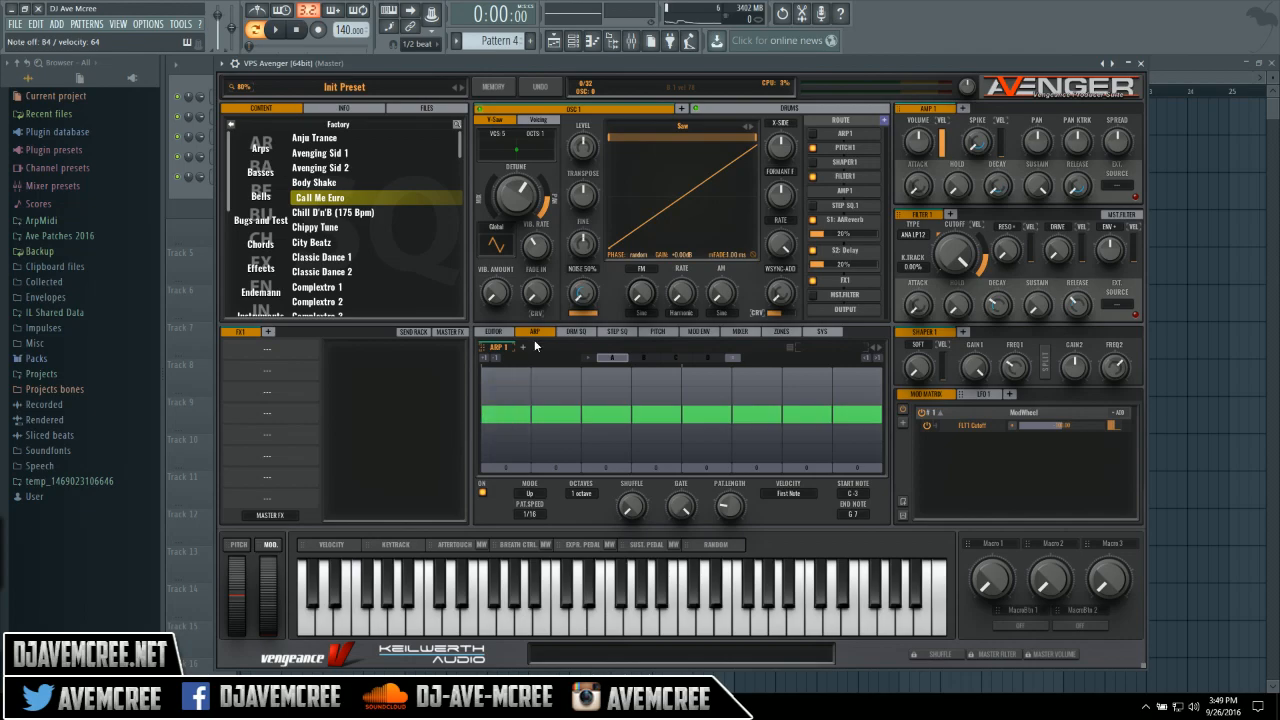
Step: Examine the shapes, wavetables and samples available as OSC 1's waveform, keeping the current selection
left_click(632, 131)
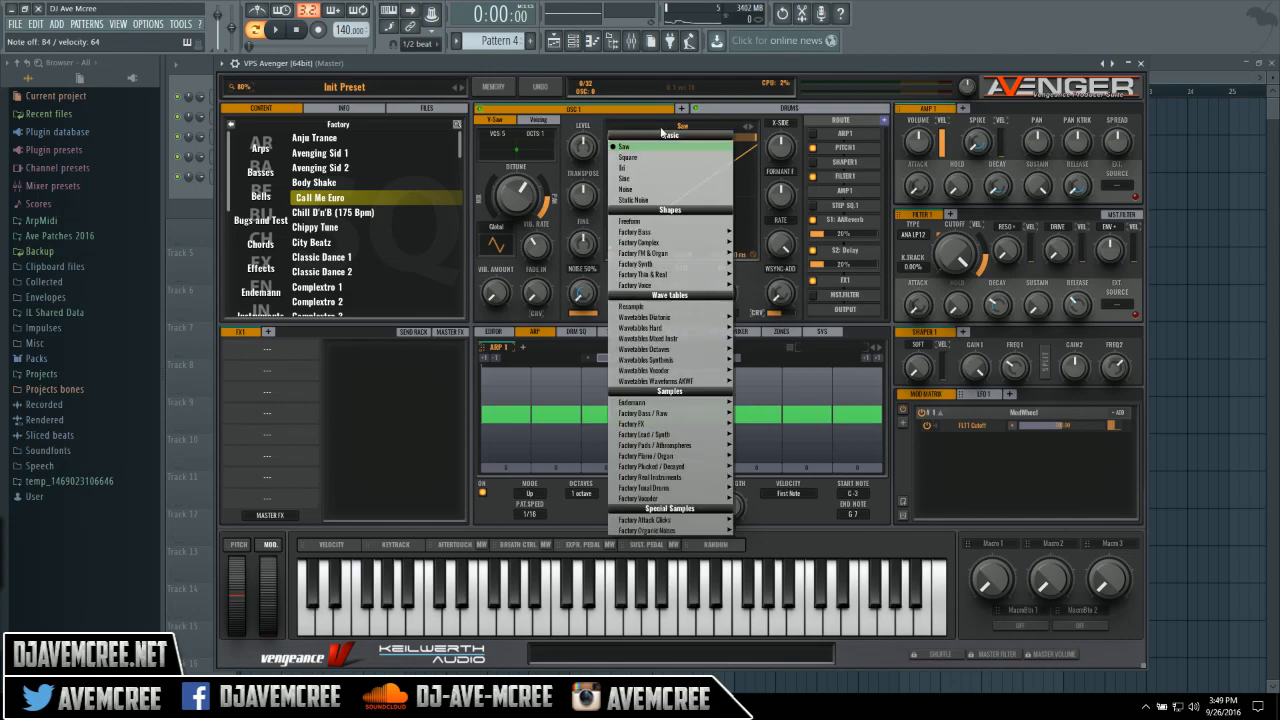
mouse_move(662, 275)
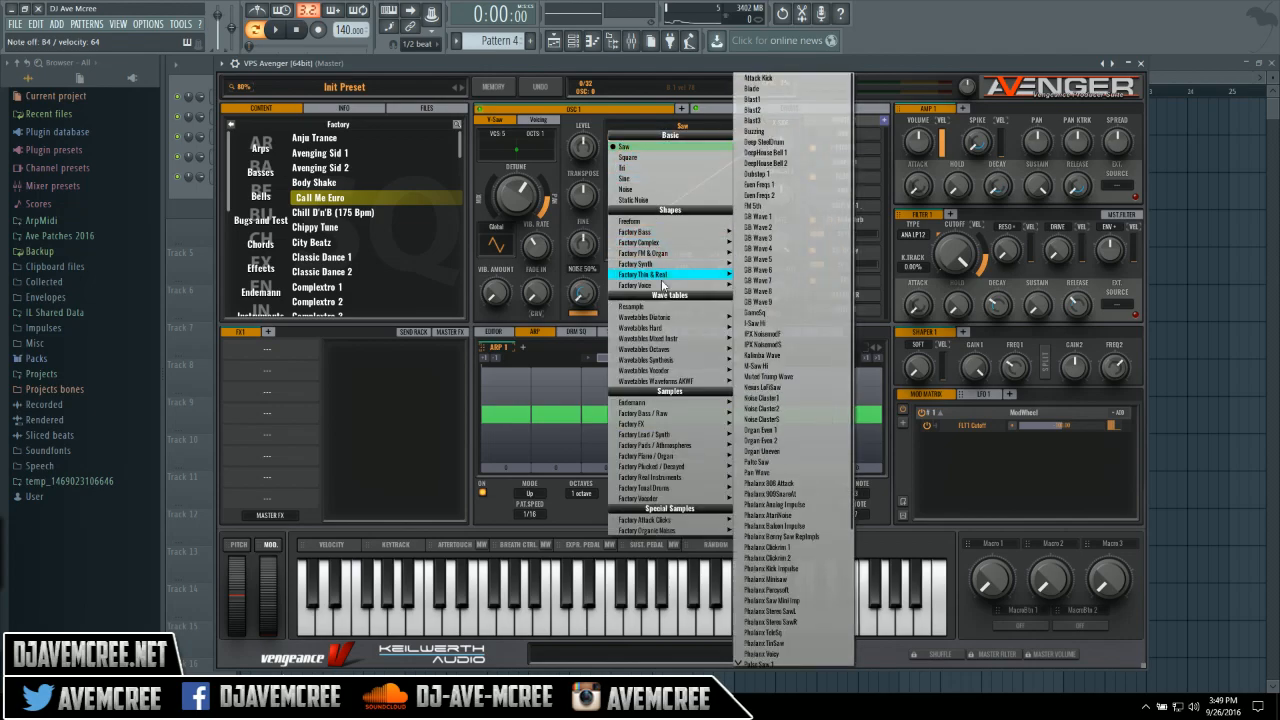
mouse_move(664, 338)
mouse_move(660, 415)
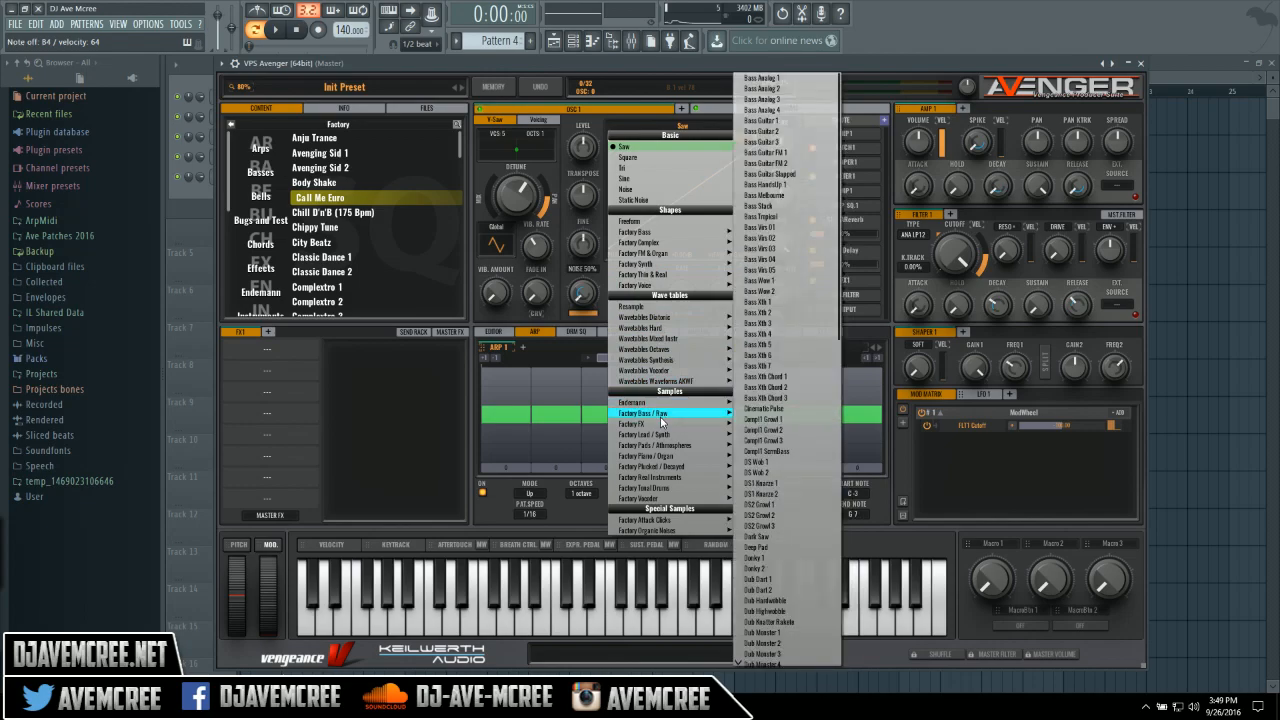
mouse_move(676, 379)
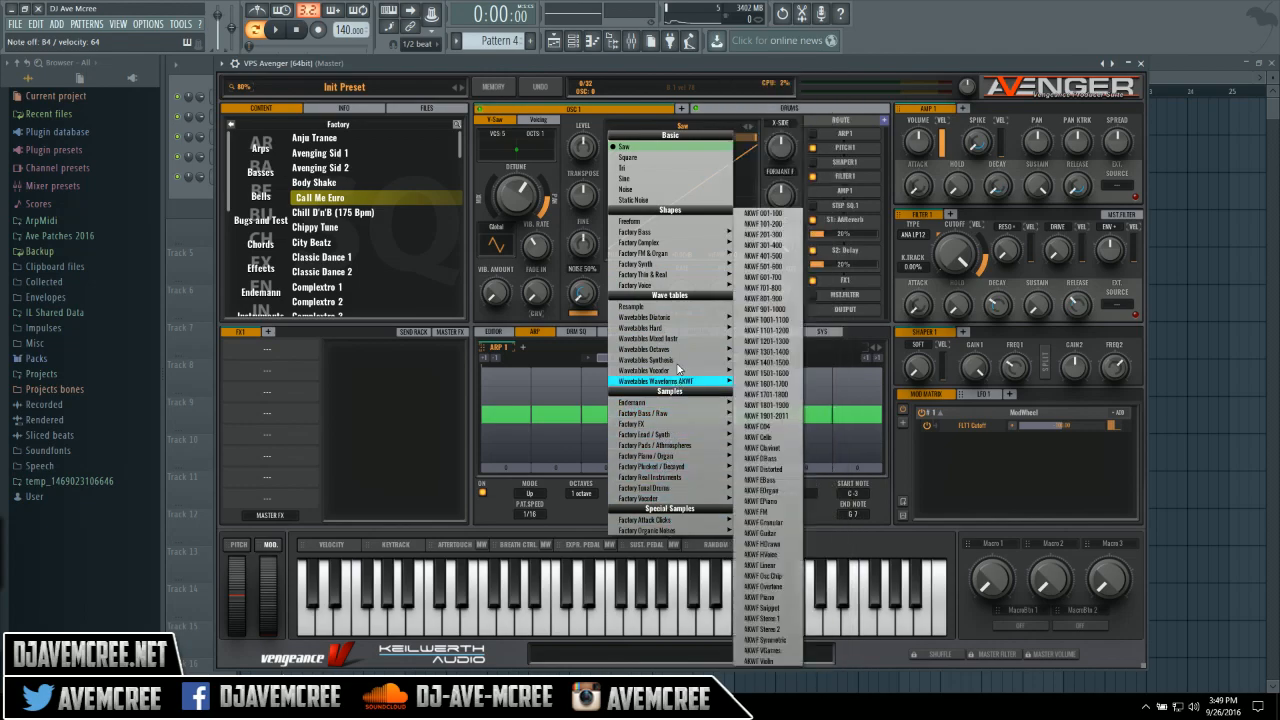
mouse_move(677, 253)
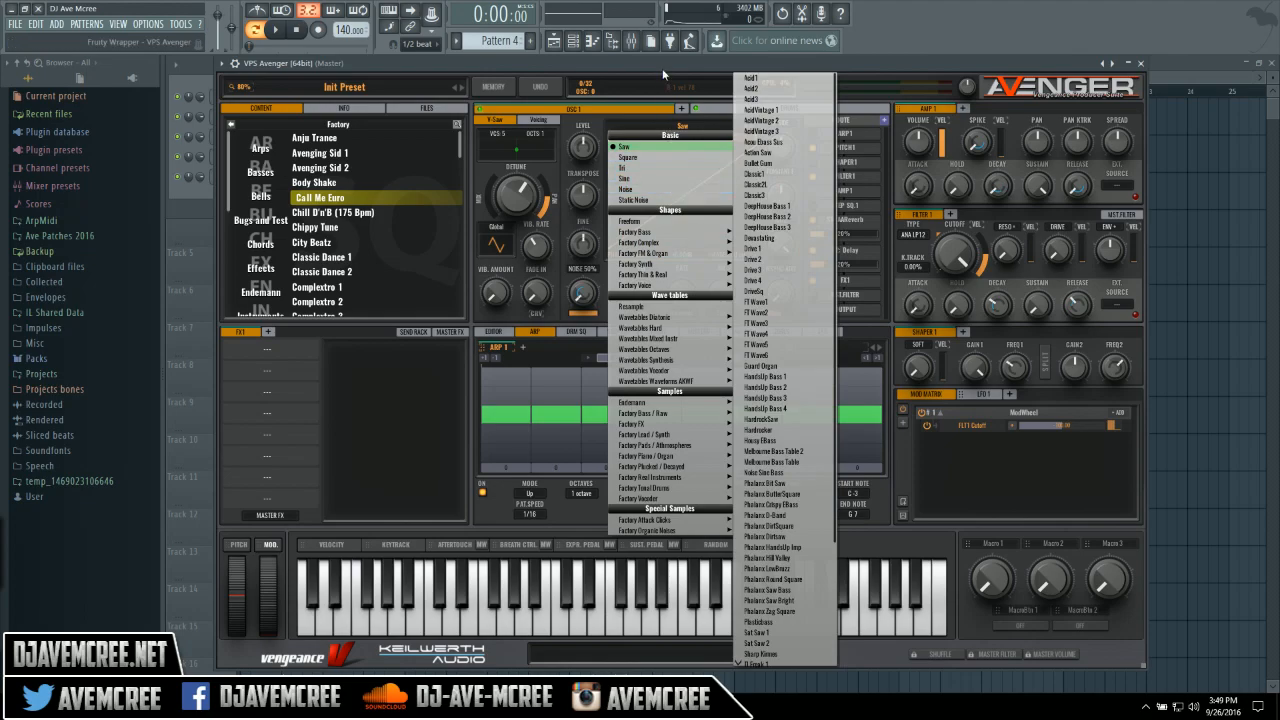
left_click(647, 119)
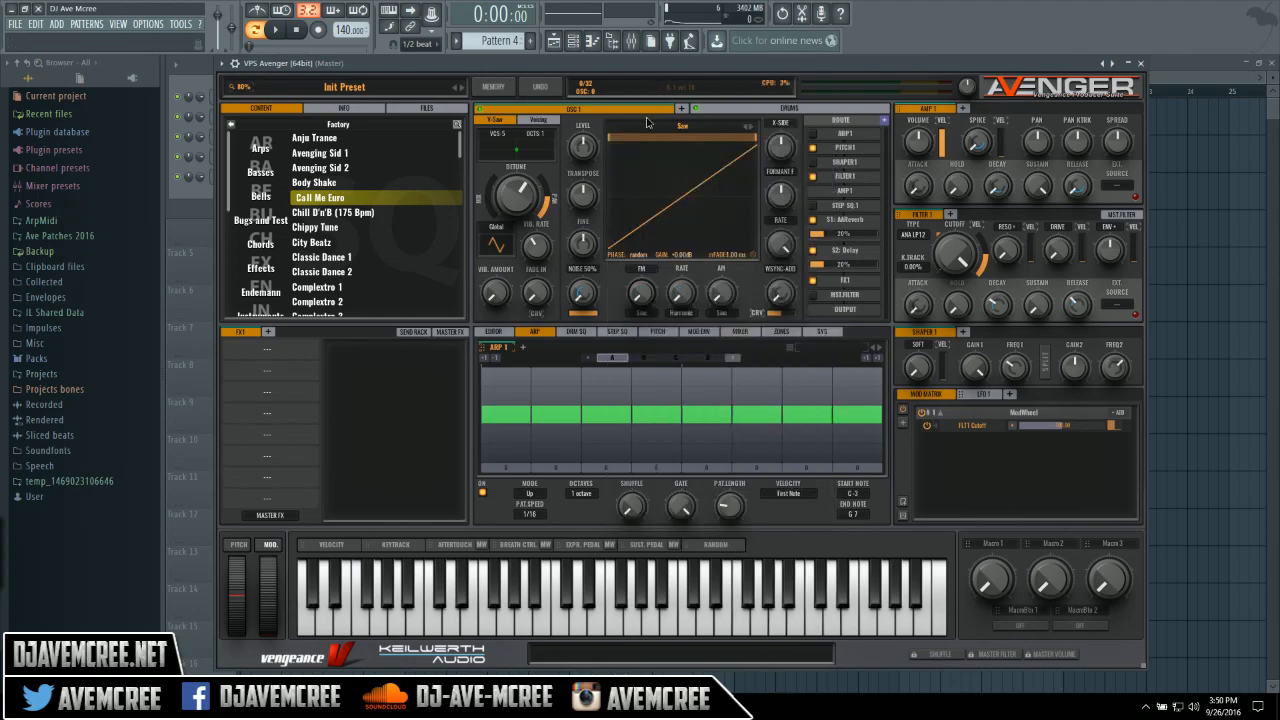